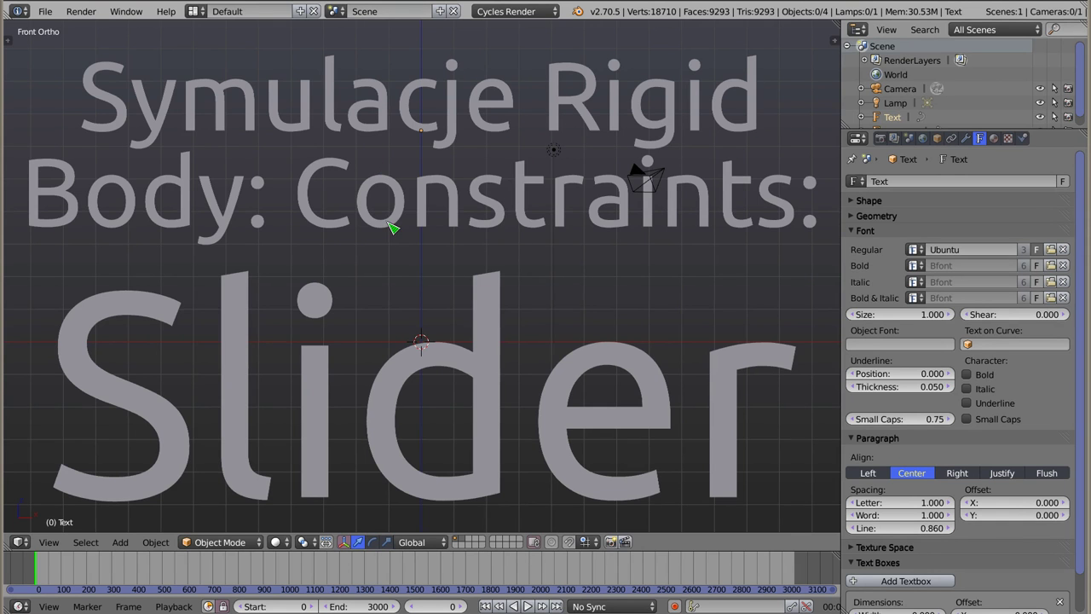
- Delete the title text object and the Slider text object
key(Delete)
right_click(503, 290)
key(Delete)
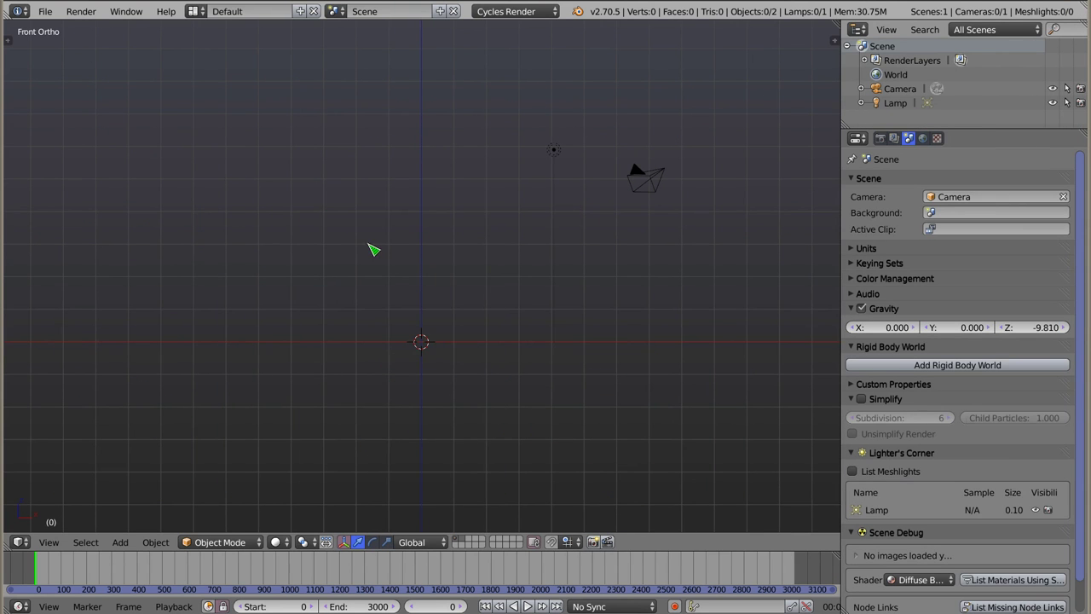
- Add a cube at the scene centre and duplicate it upward into a four-cube column
key(shift+a)
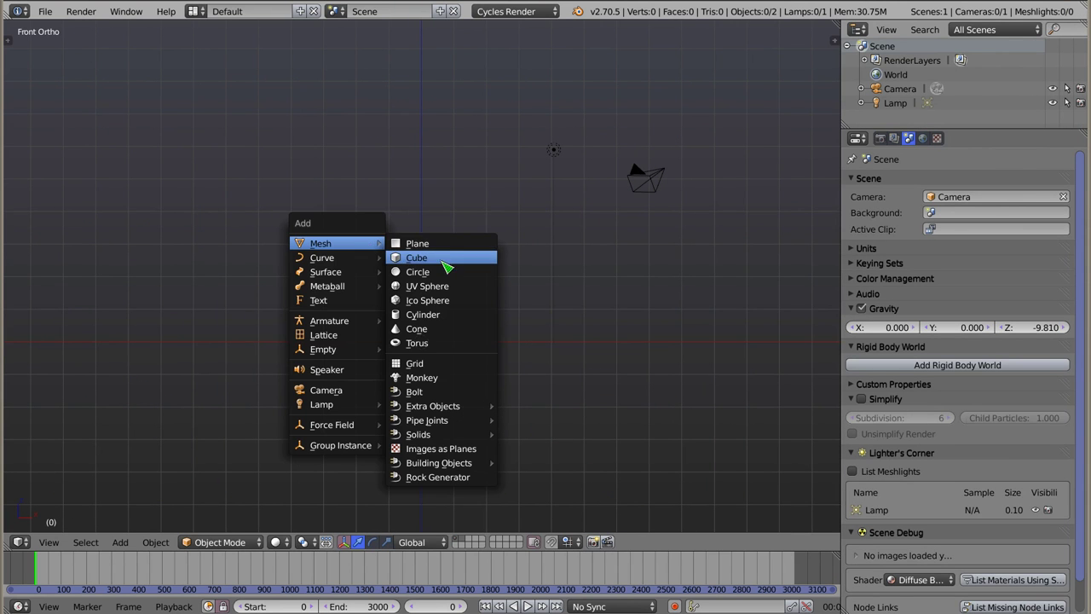
click(444, 260)
key(shift+d)
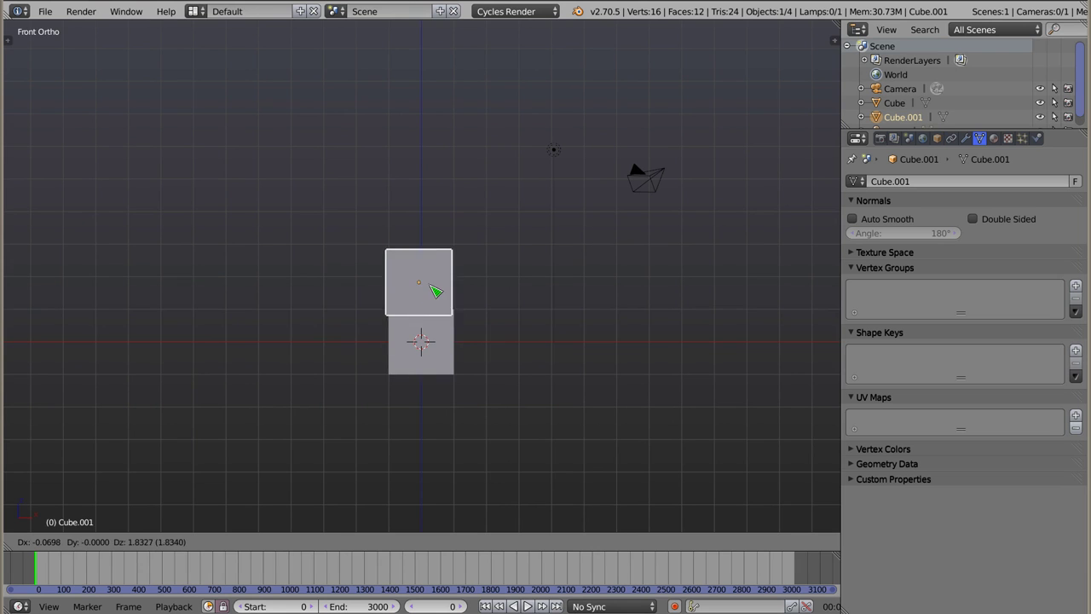
click(435, 284)
key(shift+r)
key(shift+r)
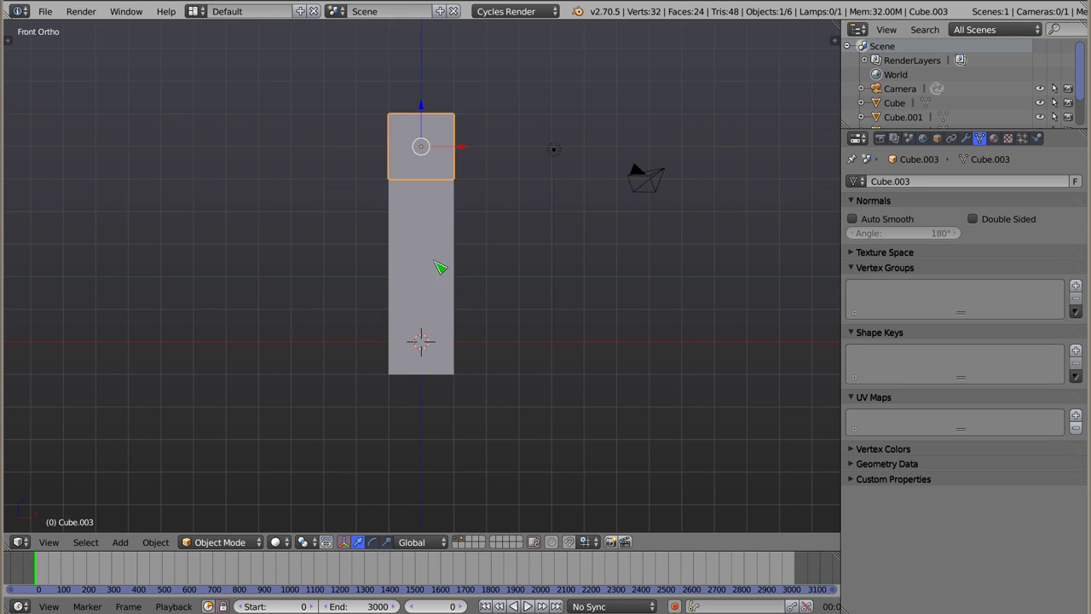
- Select each cube of the stack from bottom to top and back down again
right_click(424, 359)
right_click(429, 290)
right_click(430, 241)
right_click(429, 160)
right_click(441, 211)
right_click(439, 271)
right_click(443, 349)
- Make the bottom cube a passive rigid body from the Physics tools
key(t)
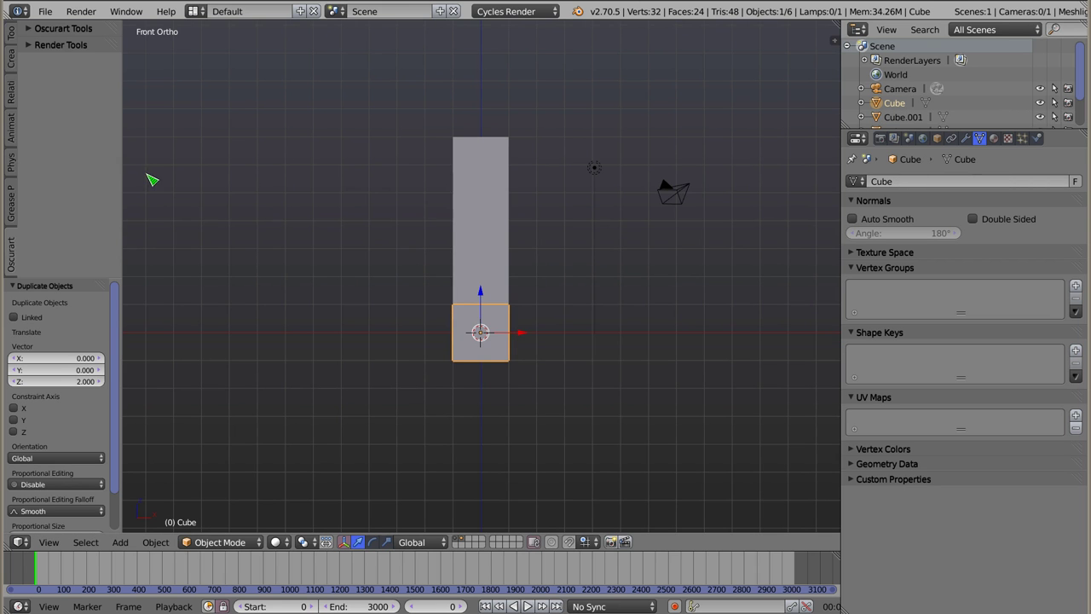
click(14, 165)
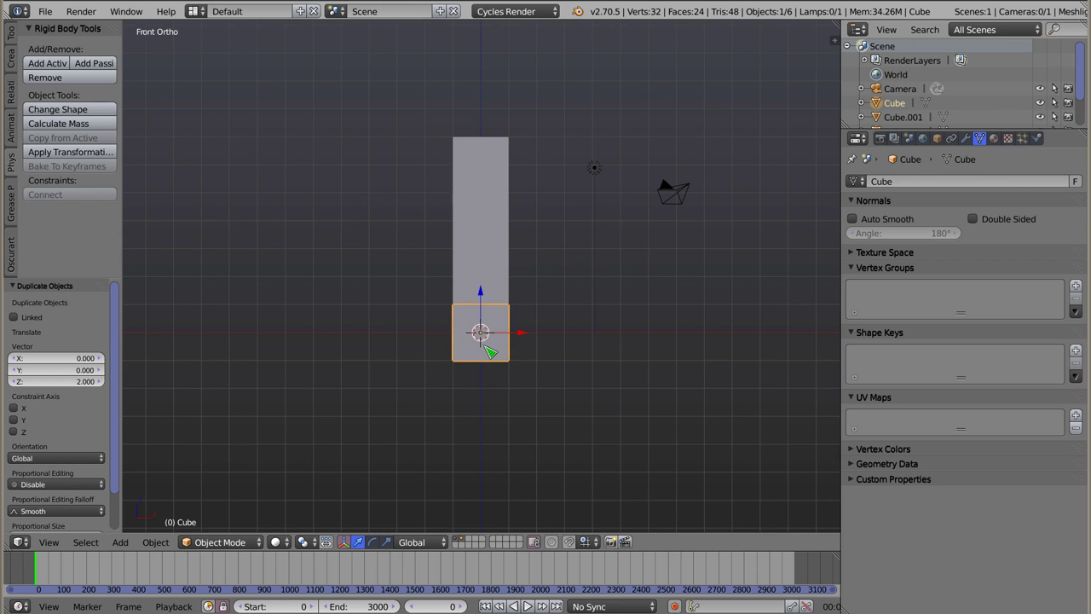
click(95, 63)
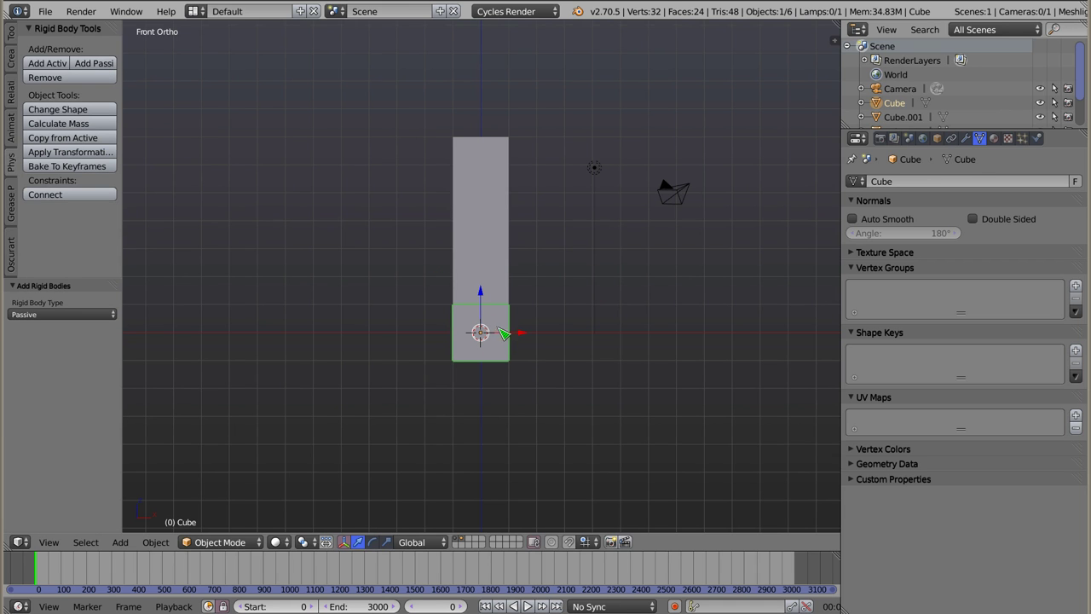
- Make the three upper cubes active rigid bodies, then select the bottom pair of cubes
right_click(497, 273)
shift+right_click(497, 220)
shift+right_click(497, 169)
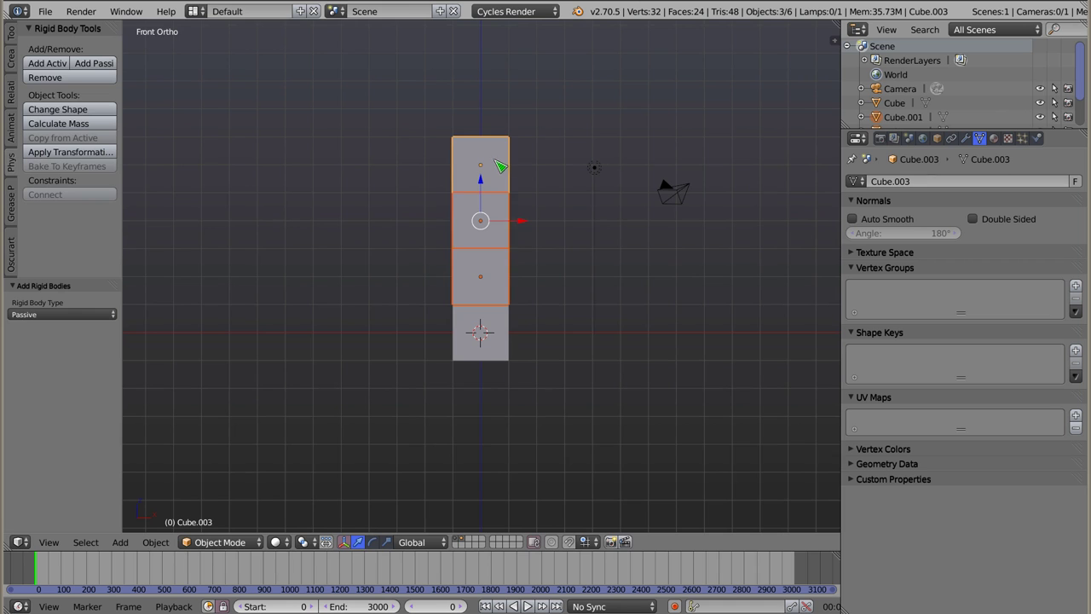
click(55, 67)
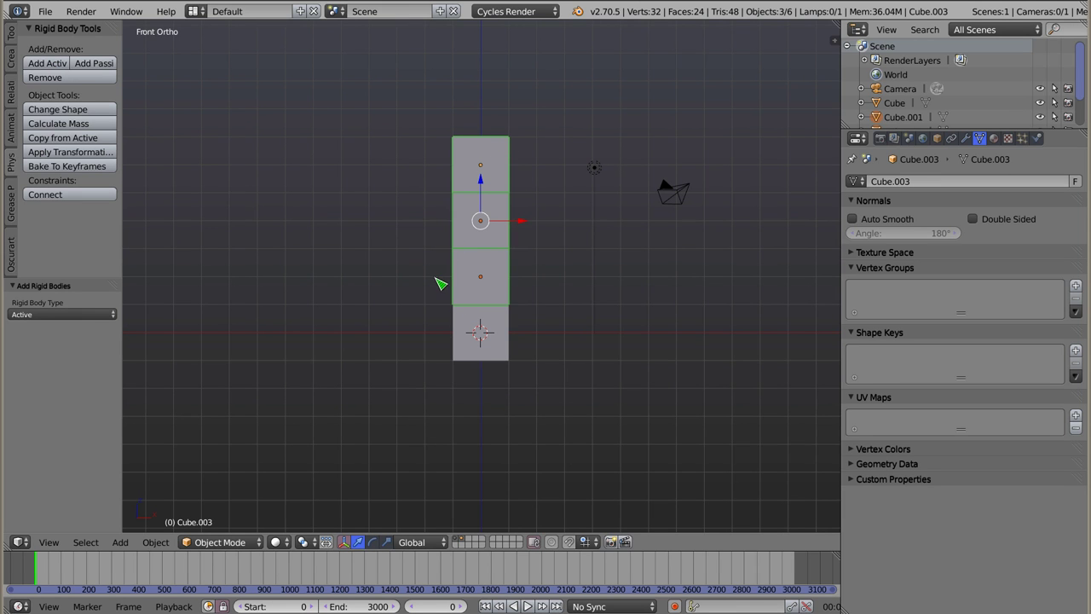
right_click(492, 295)
shift+right_click(469, 351)
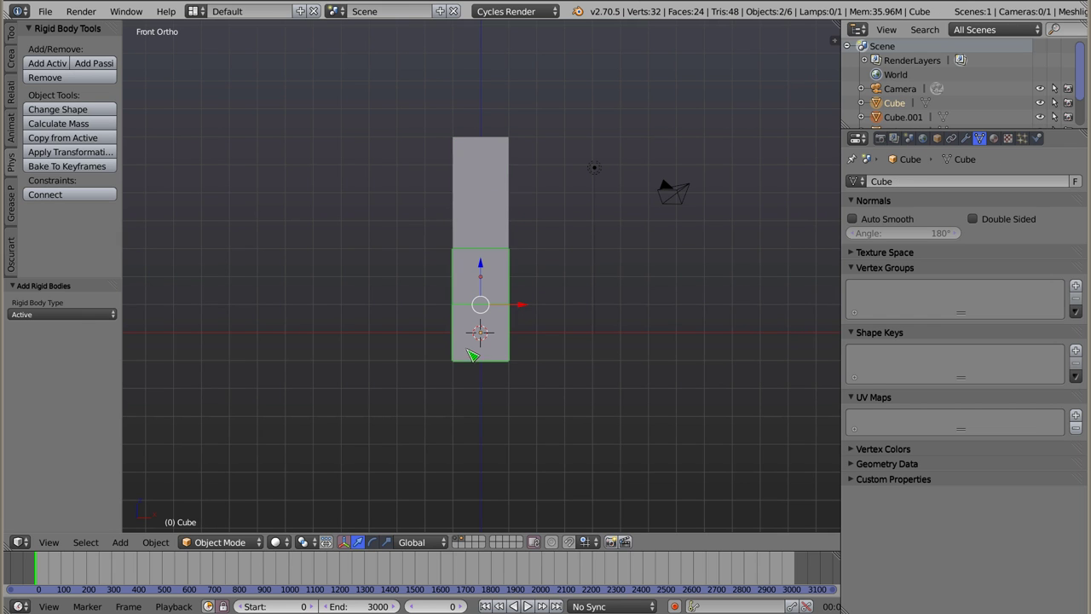
- Connect the bottom two cubes with a Slider rigid body constraint
click(45, 194)
click(49, 314)
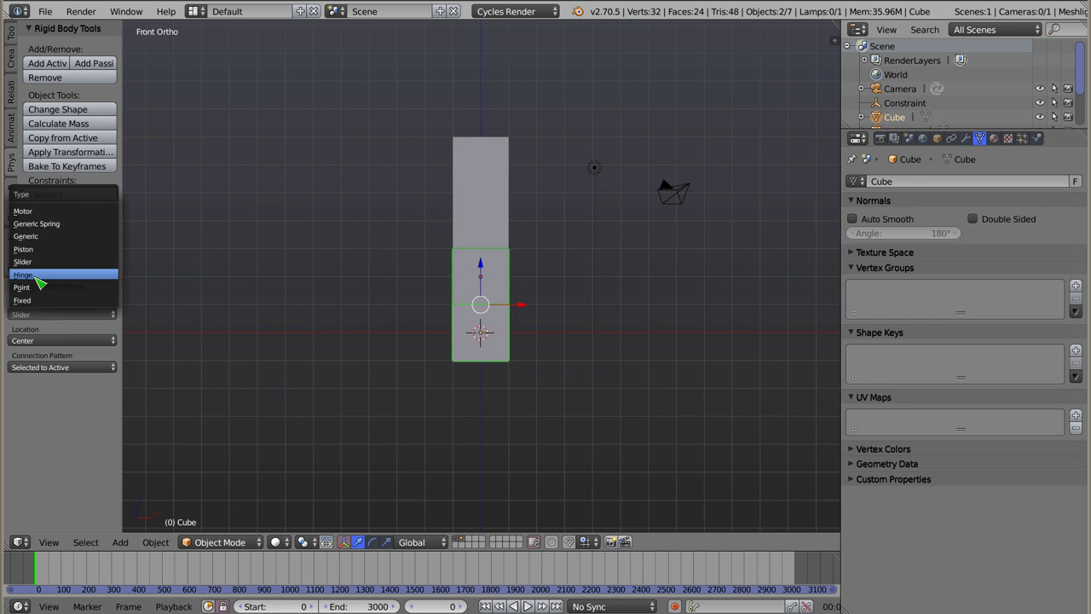
ctrl+middle_drag(47, 424, 66, 282)
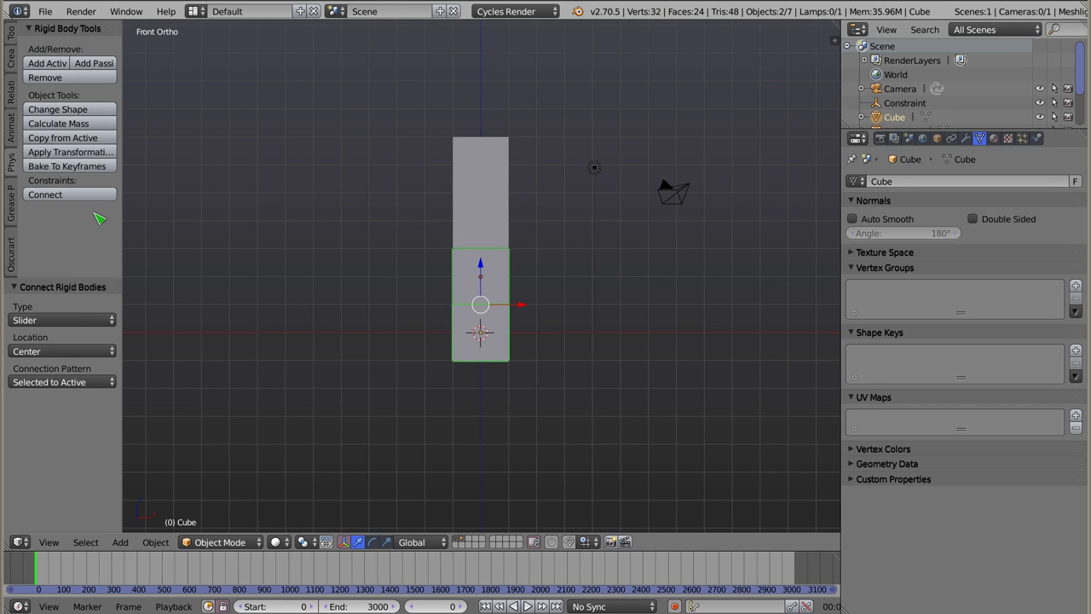
- Link the middle and top cube pairs with Slider constraints as well
key(shift+d)
click(467, 227)
click(45, 194)
key(shift+d)
click(167, 188)
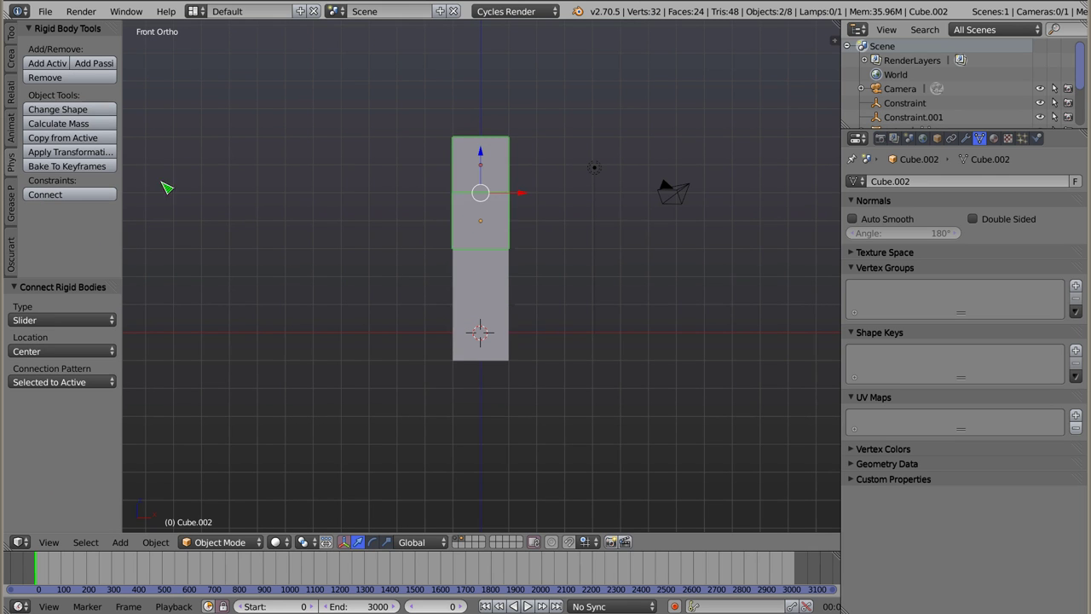
click(45, 195)
- Orbit around the stack and select the constraint empties to check their placement
key(a)
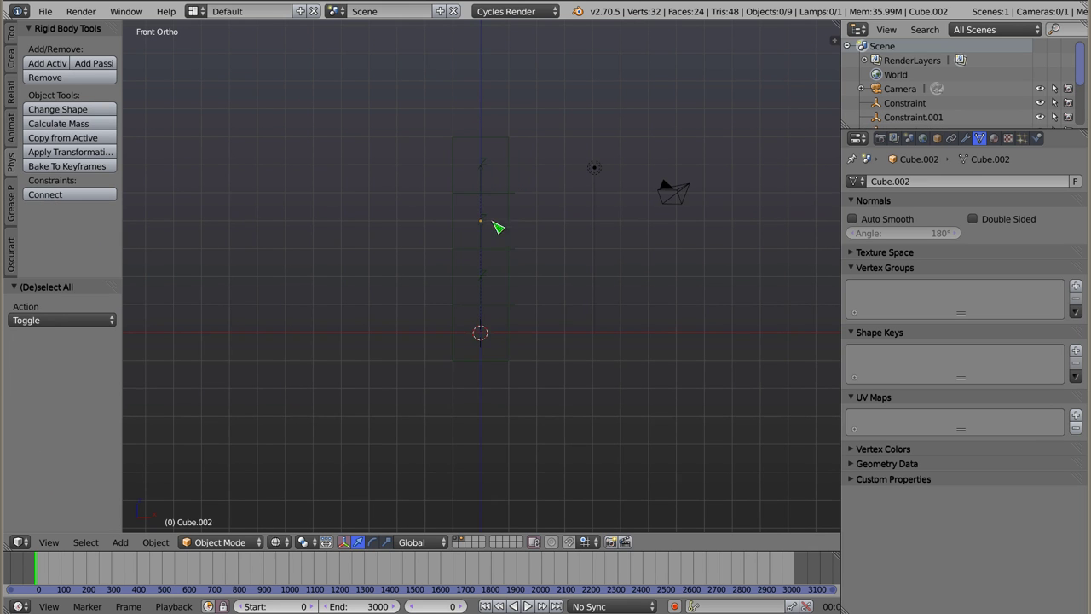
mouse_move(504, 259)
middle_down()
mouse_move(485, 316)
mouse_move(511, 187)
mouse_move(470, 171)
middle_up()
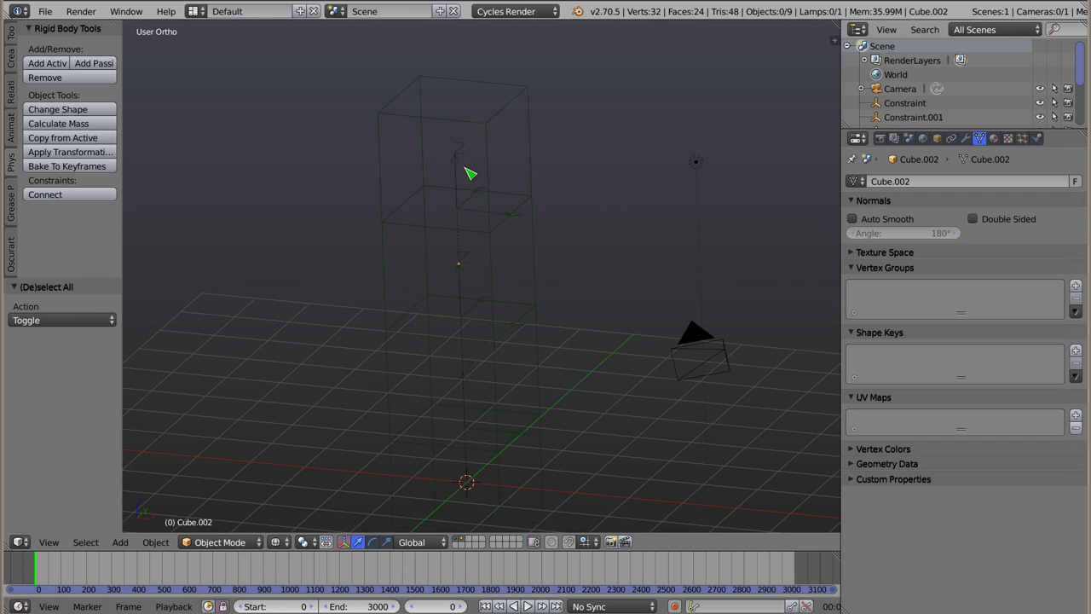
right_click(472, 161)
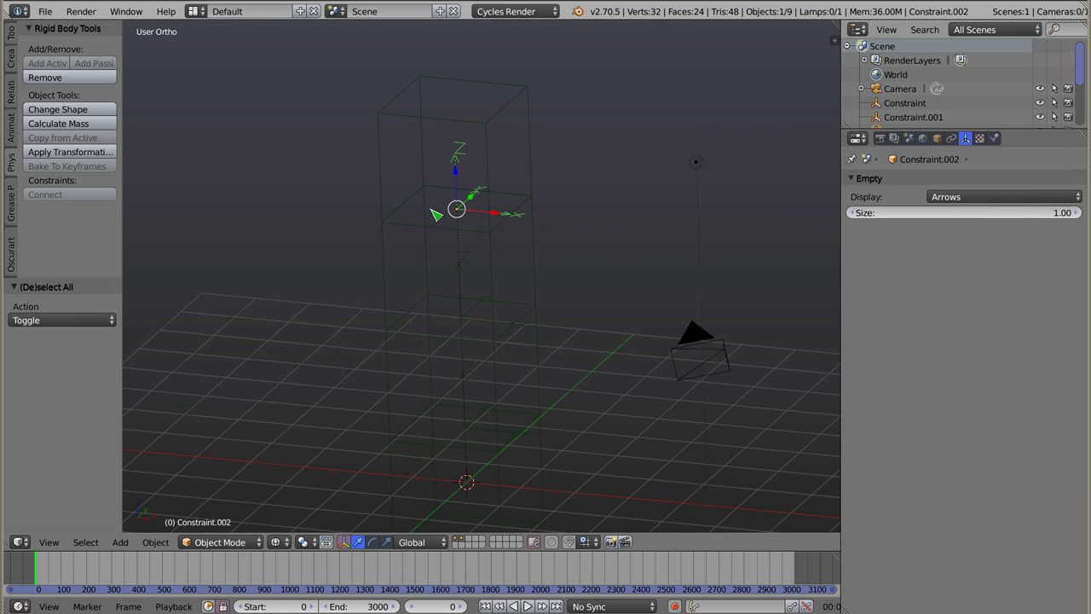
right_click(538, 153)
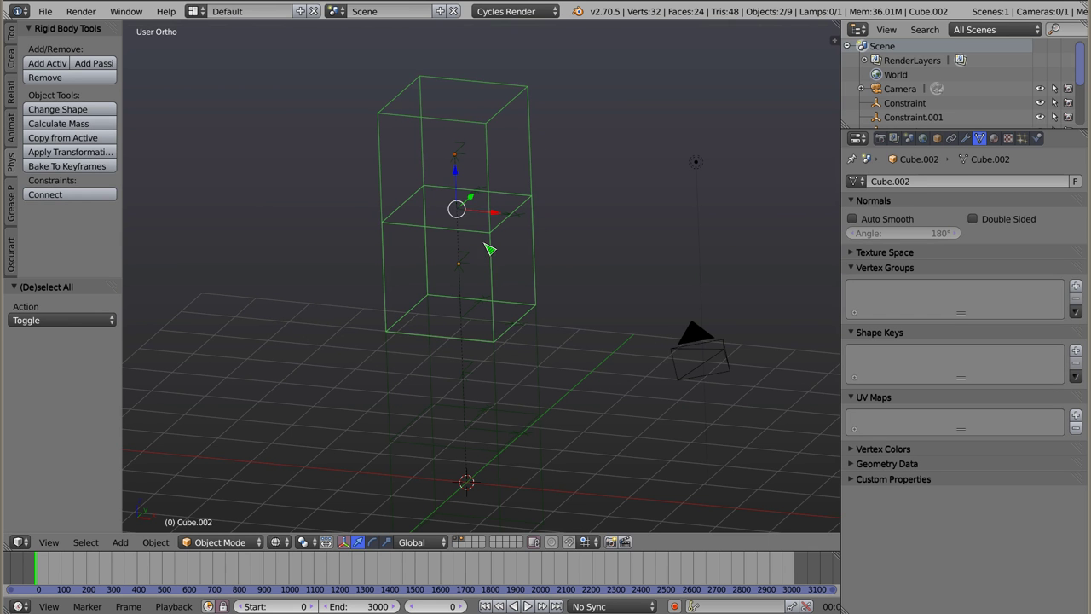
mouse_move(473, 201)
middle_down()
mouse_move(451, 202)
mouse_move(451, 177)
middle_up()
right_click(460, 162)
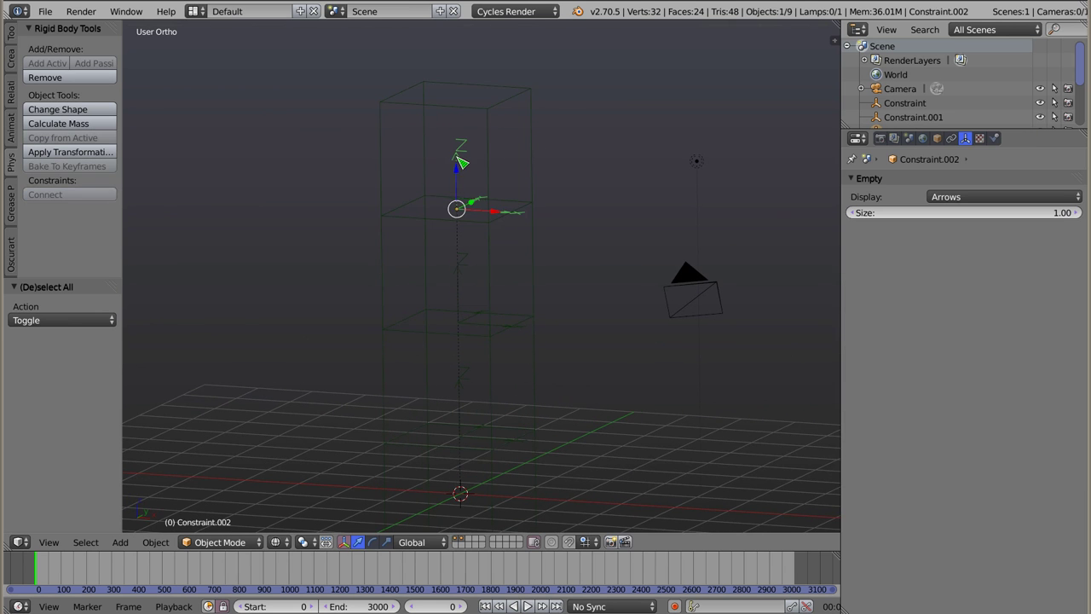
mouse_move(458, 269)
shift+middle_down()
mouse_move(455, 196)
mouse_move(459, 215)
shift+middle_up()
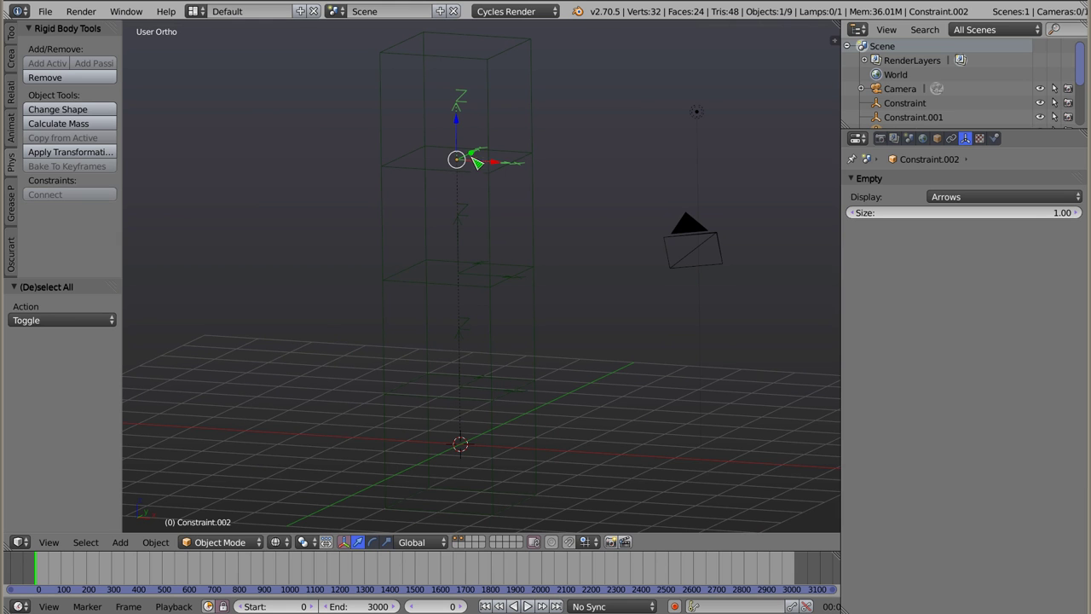
- Switch to solid shading in front view and reframe the column
key(z)
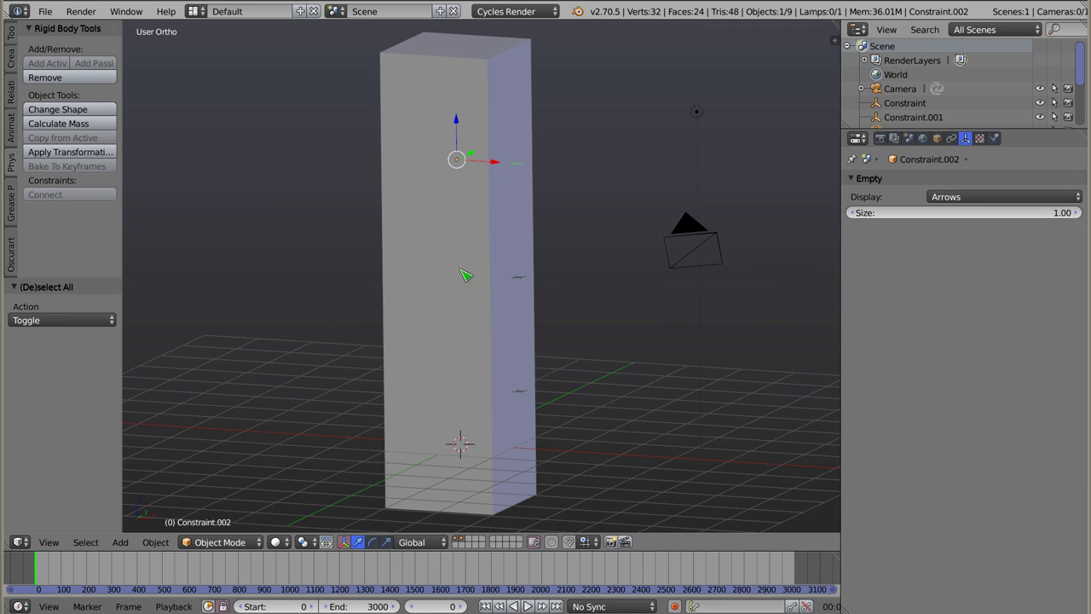
key(KP_1)
scroll(468, 273, down, 3)
mouse_move(438, 231)
shift+middle_down()
mouse_move(517, 178)
mouse_move(554, 171)
shift+middle_up()
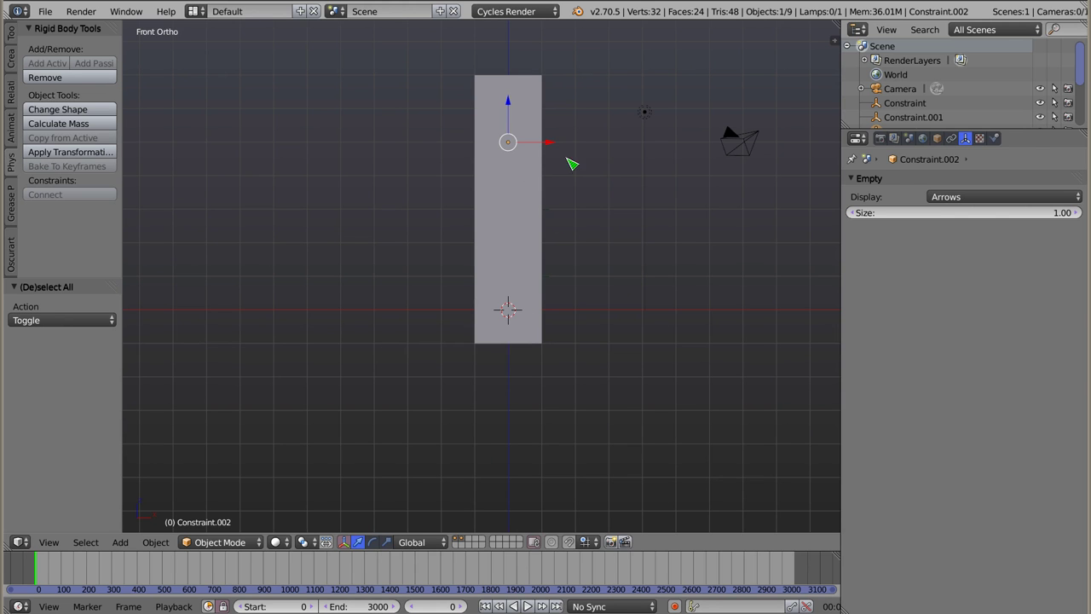
- Play the simulation and try rotating the bottom cube, then cancel the rotation
key(alt+a)
right_click(543, 324)
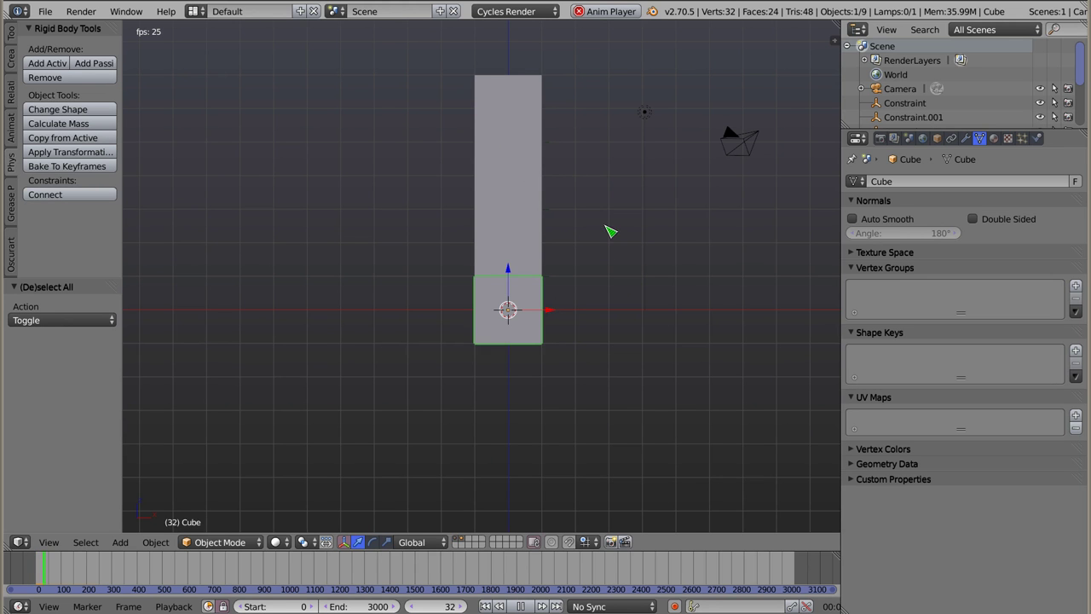
key(r)
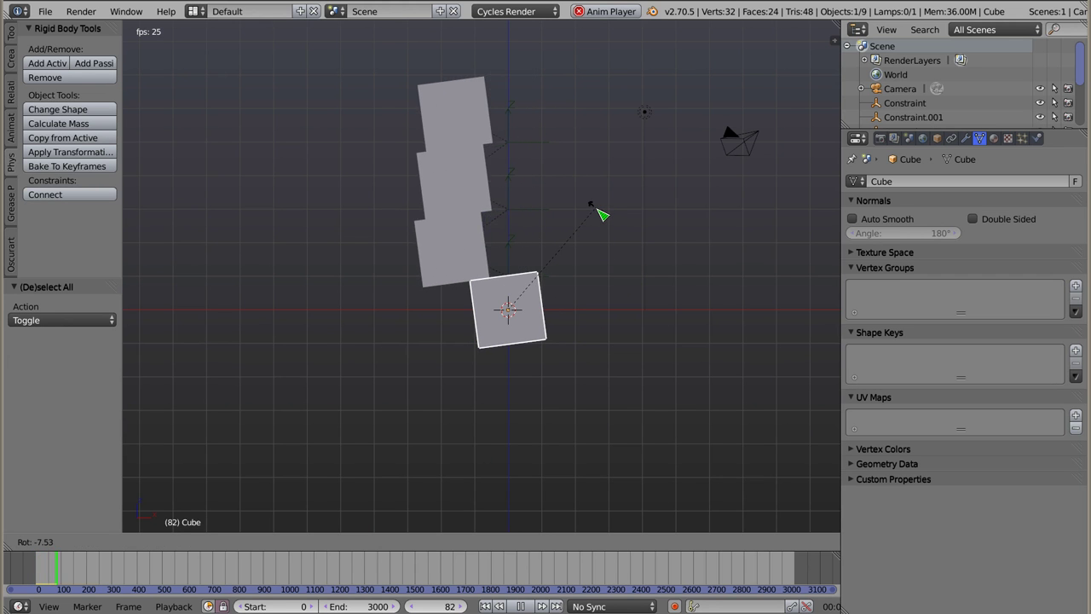
key(Escape)
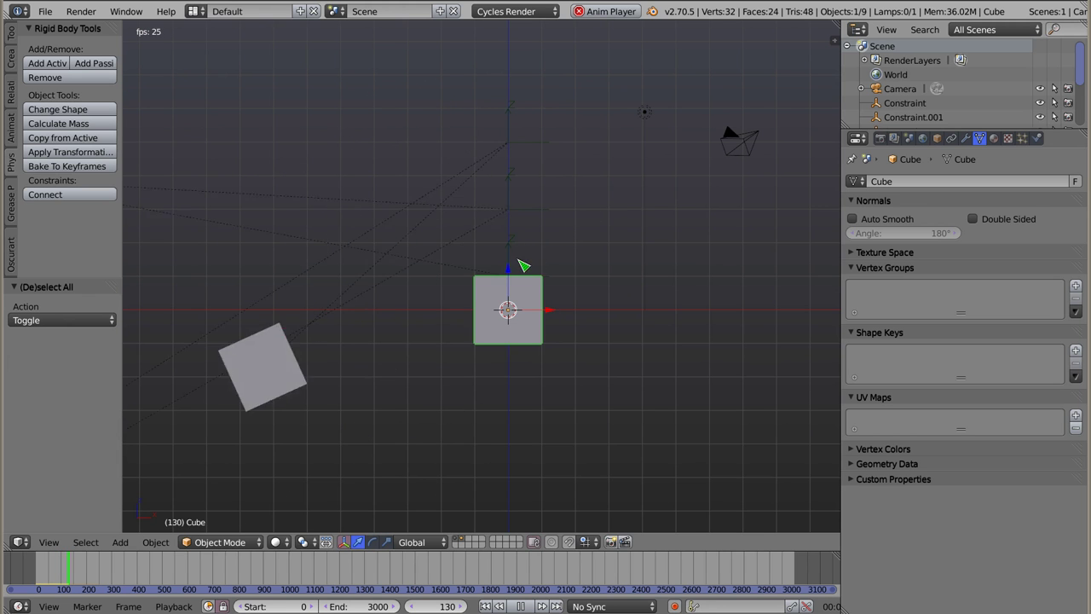
- Stop playback back at frame 0 and zoom out from the column
key(Escape)
scroll(546, 308, down, 1)
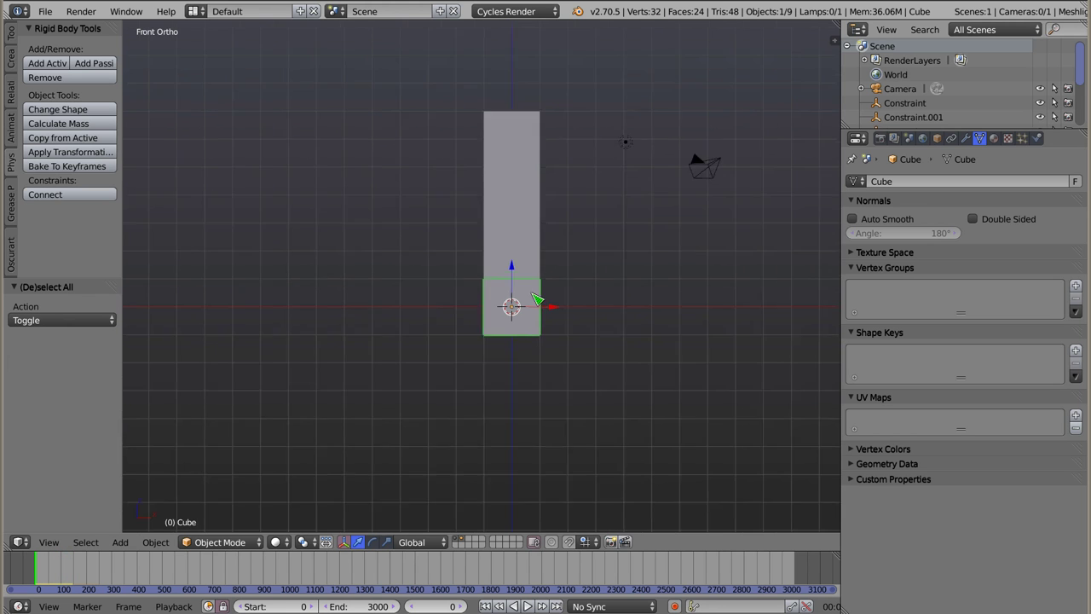
scroll(537, 256, down, 2)
scroll(529, 245, down, 1)
scroll(524, 247, down, 2)
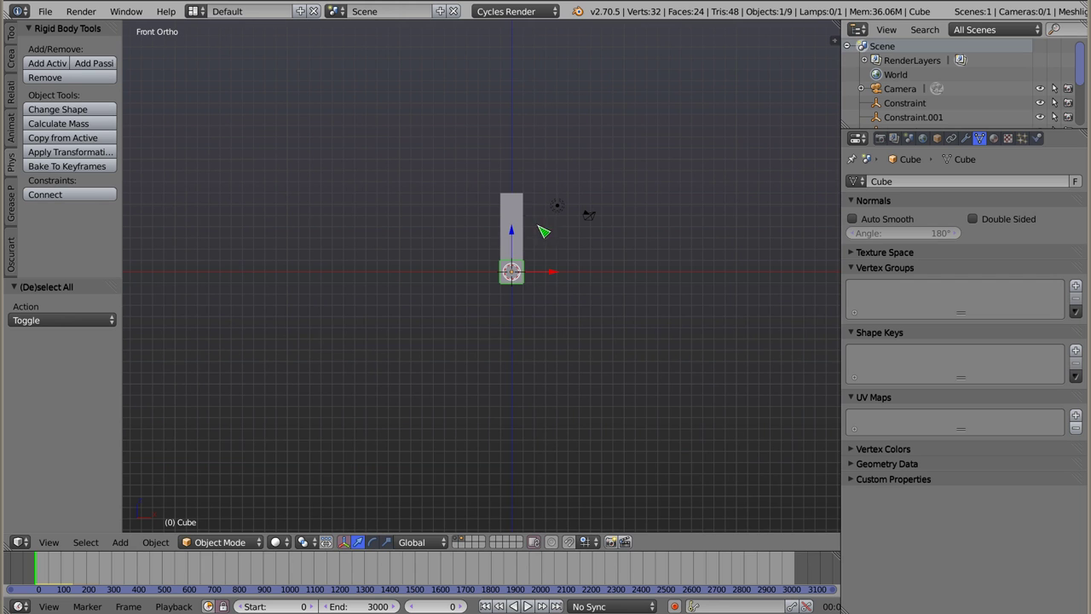
- Replay the simulation while tilting the base cube, then show the Rigid Body World settings
key(alt+a)
key(r)
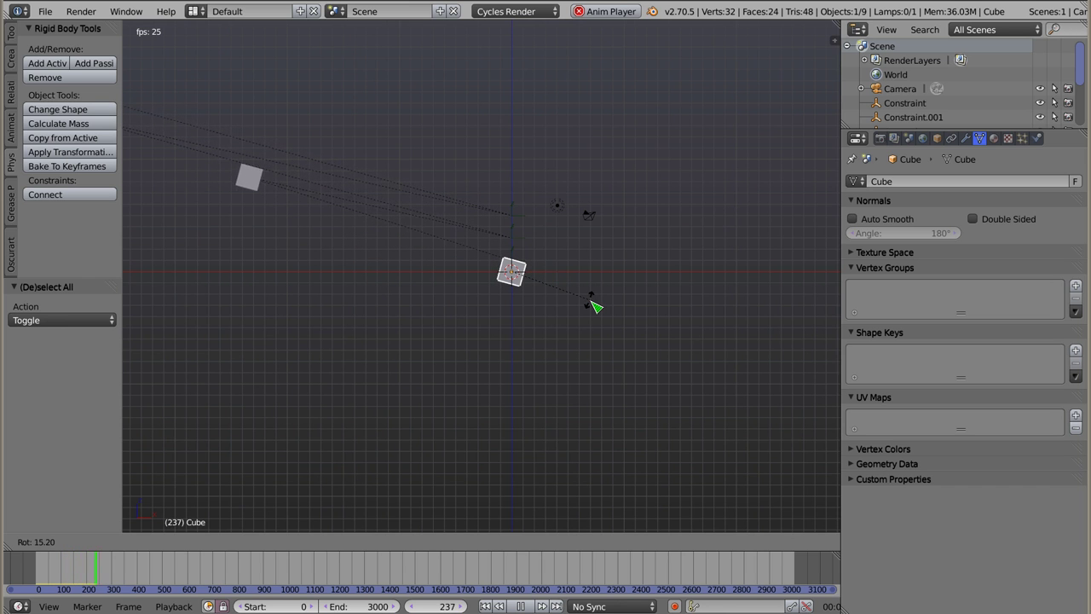
key(Escape)
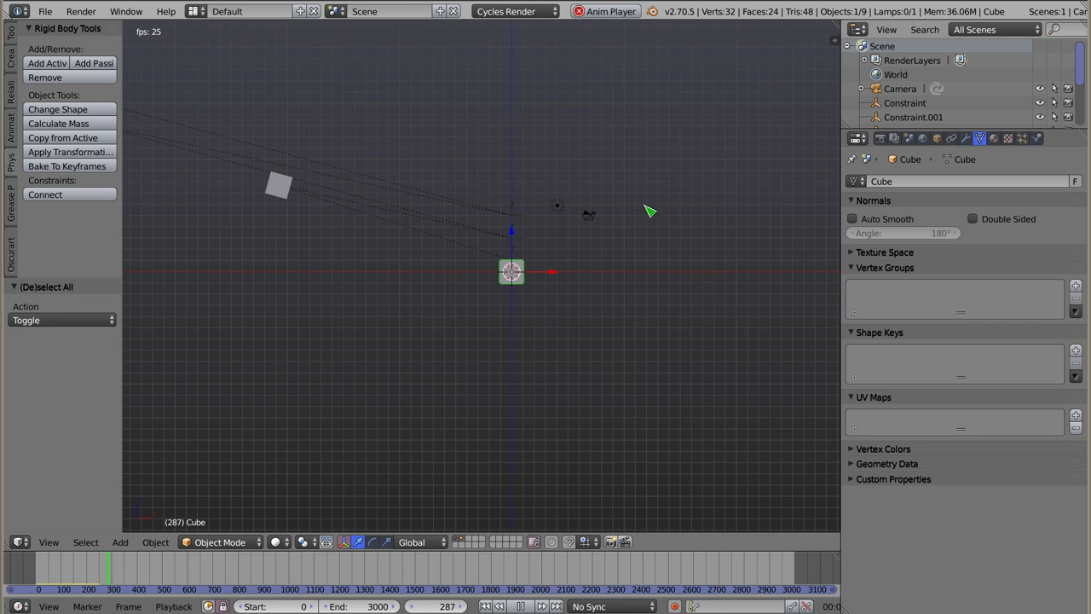
click(923, 138)
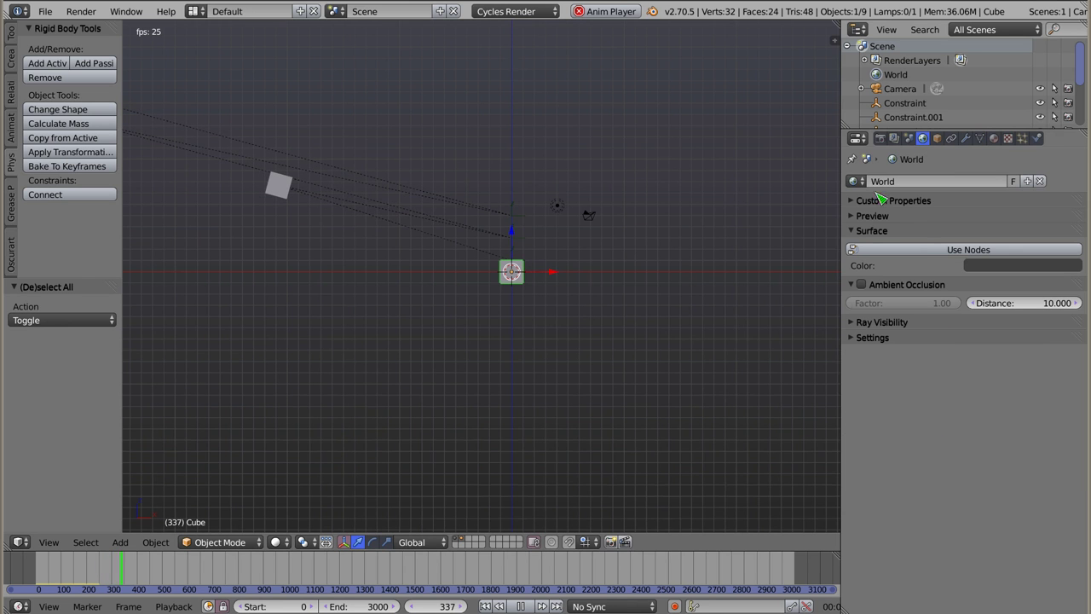
click(909, 138)
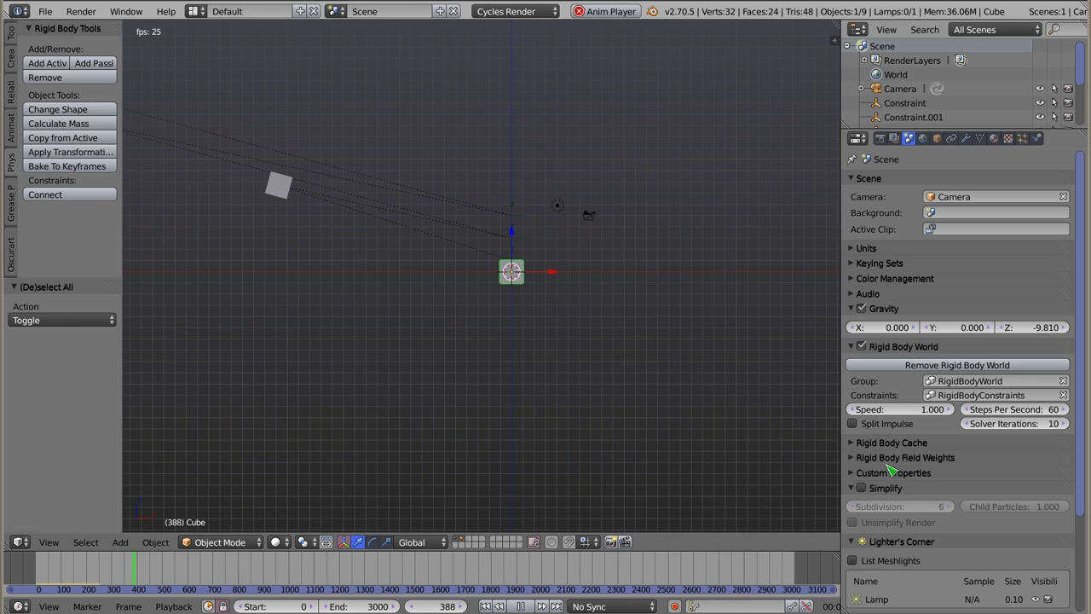
- Set the Rigid Body Cache end frame to 3000
click(858, 443)
click(993, 463)
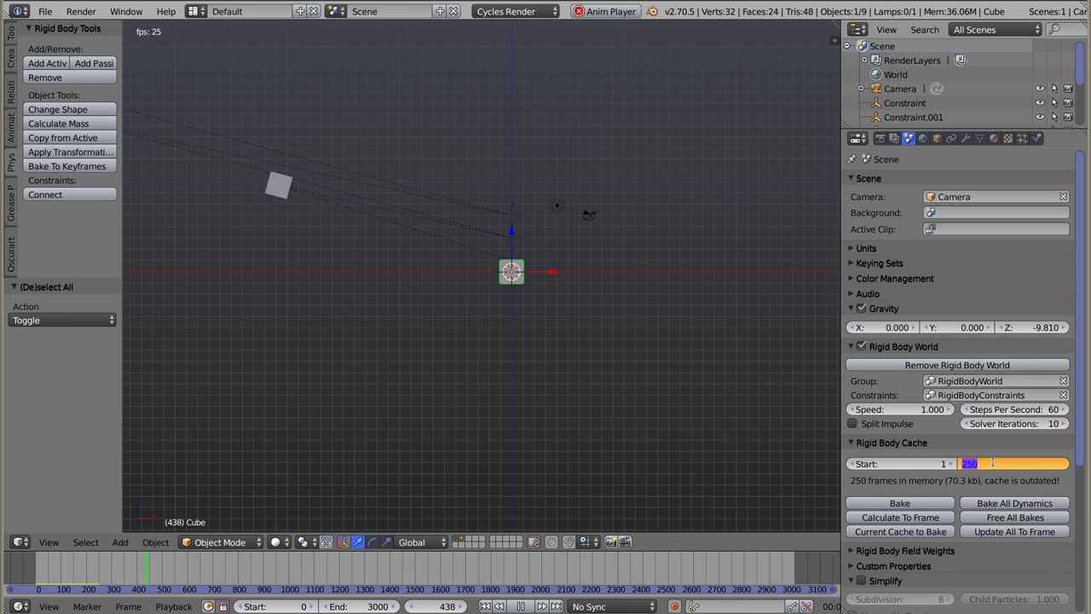
text(00)
key(Return)
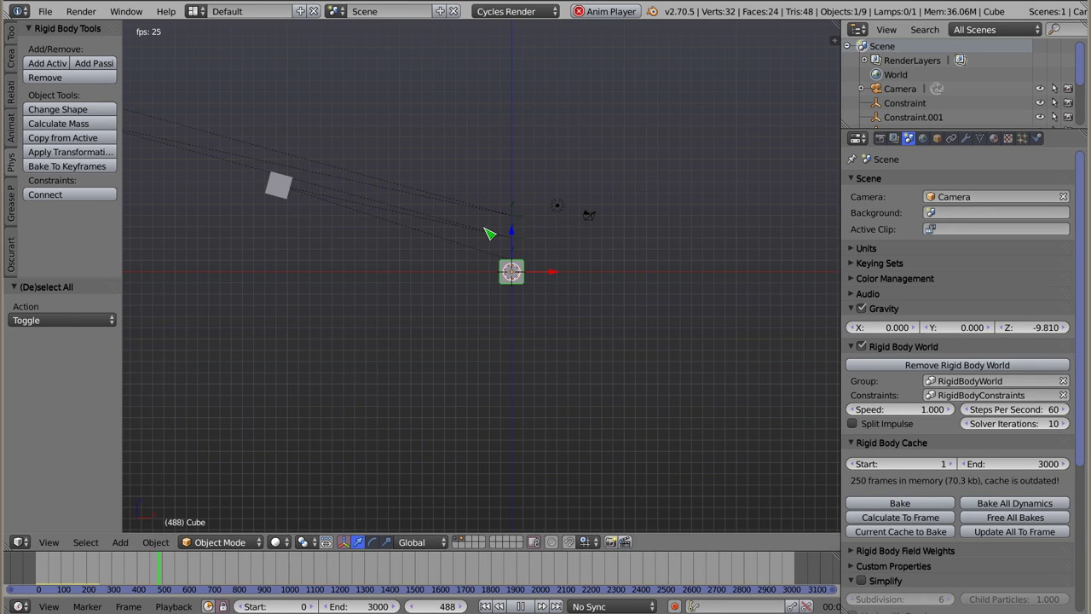
- Restart the simulation from frame 0 and rotate the base cube during playback
key(Escape)
key(alt+a)
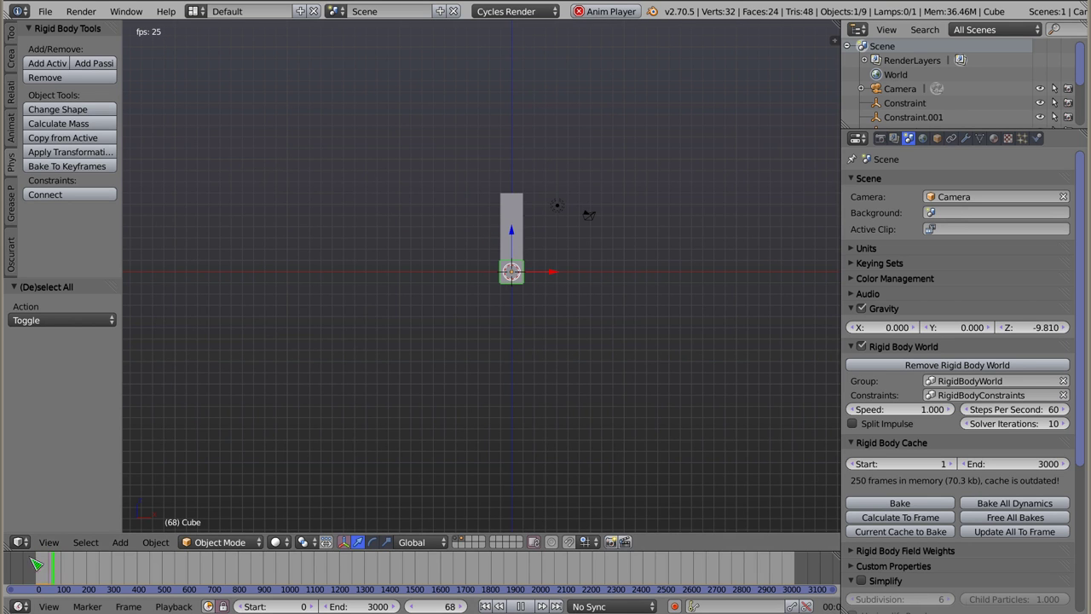
key(r)
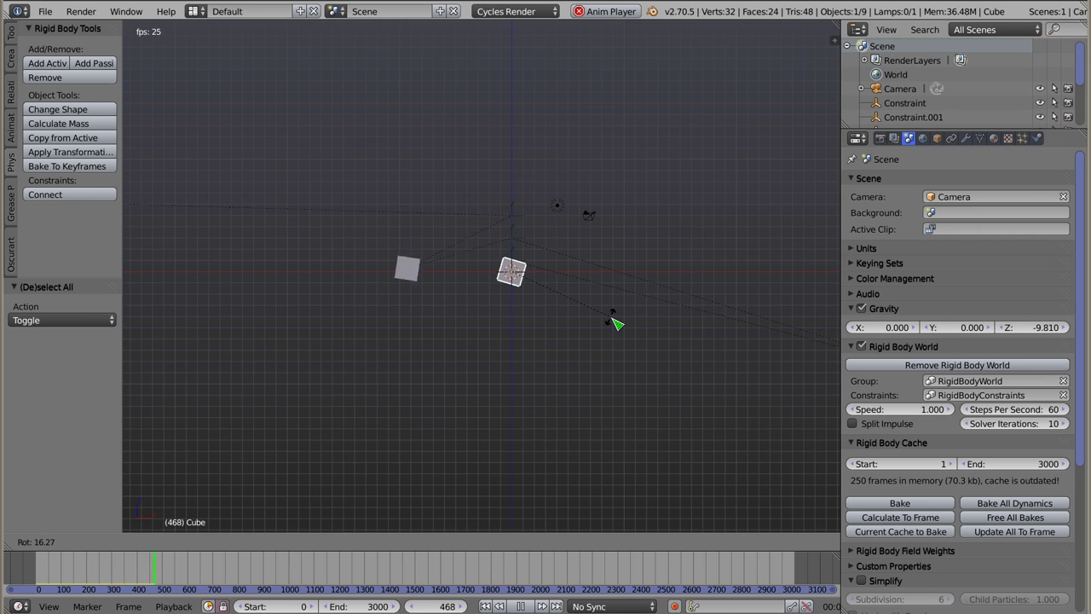
- Cancel the rotation, rewind to frame 0, and select the first constraint empty at an angled view
right_click(616, 322)
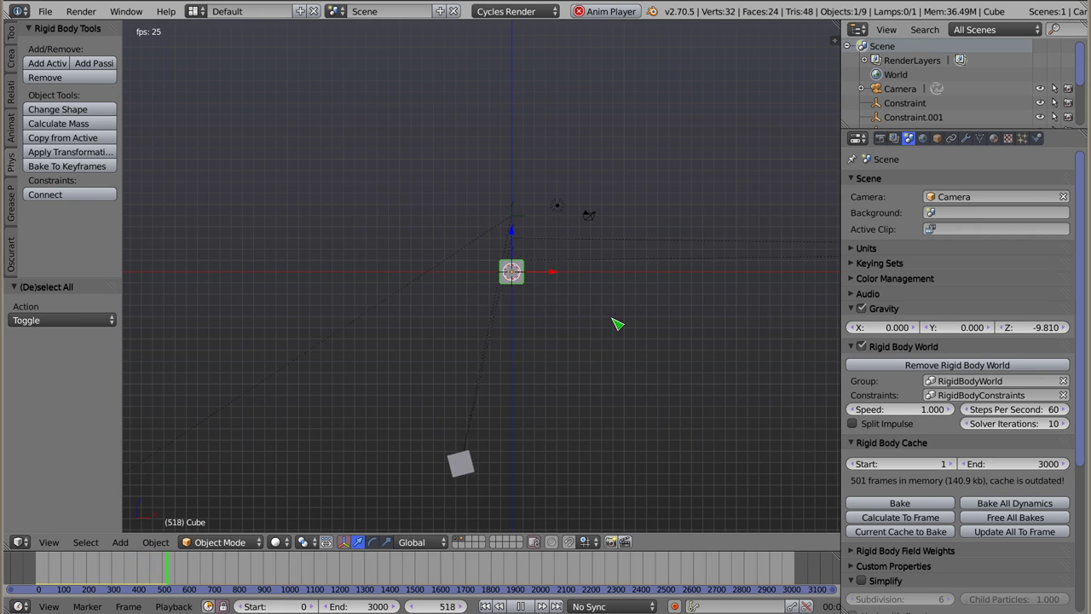
key(Escape)
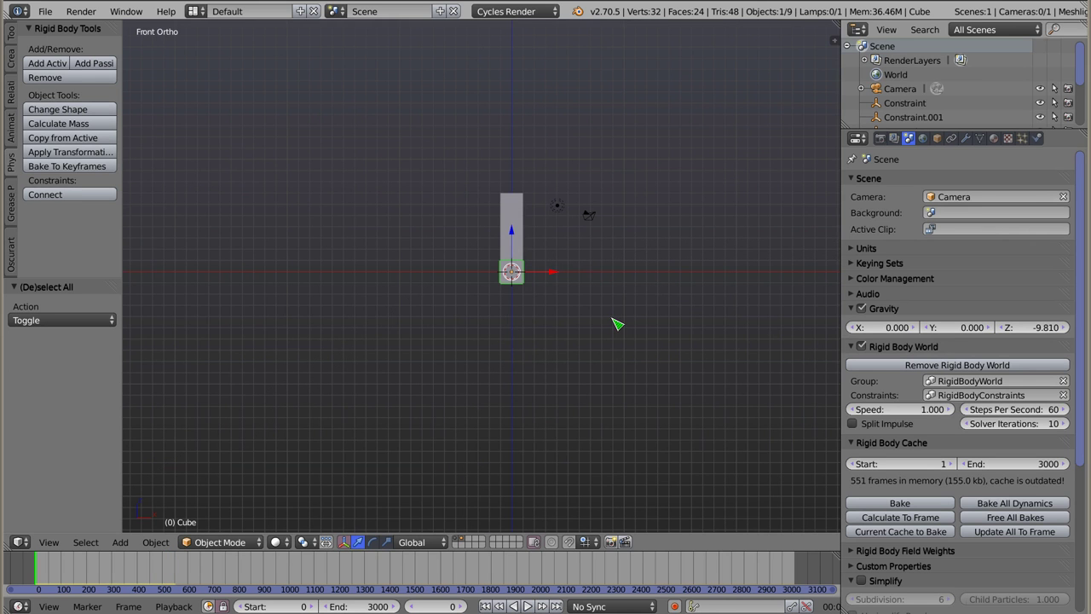
scroll(558, 230, up, 3)
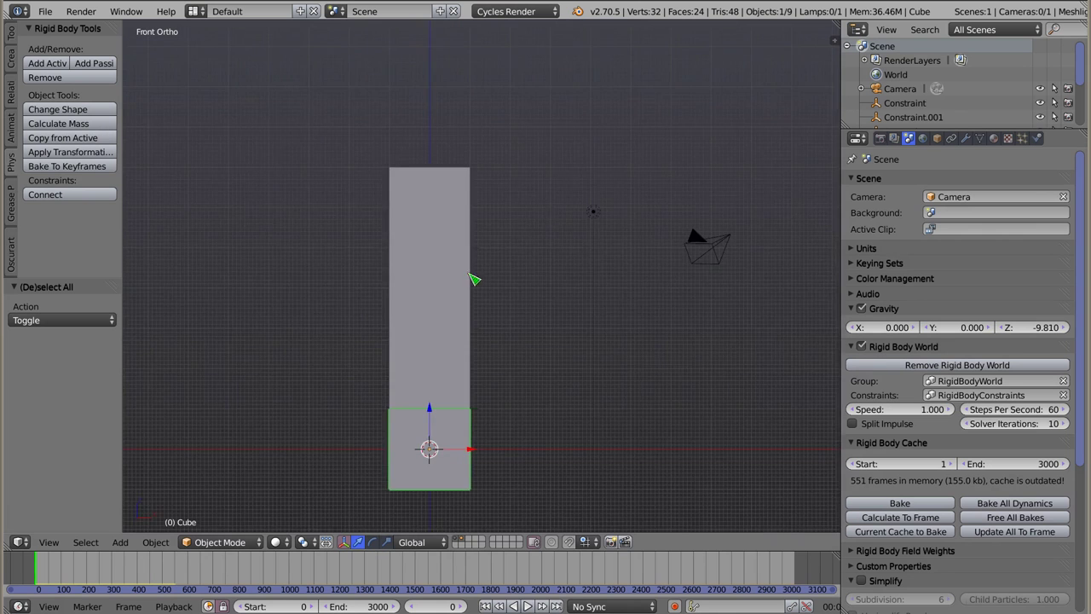
right_click(481, 316)
middle_drag(482, 315, 450, 256)
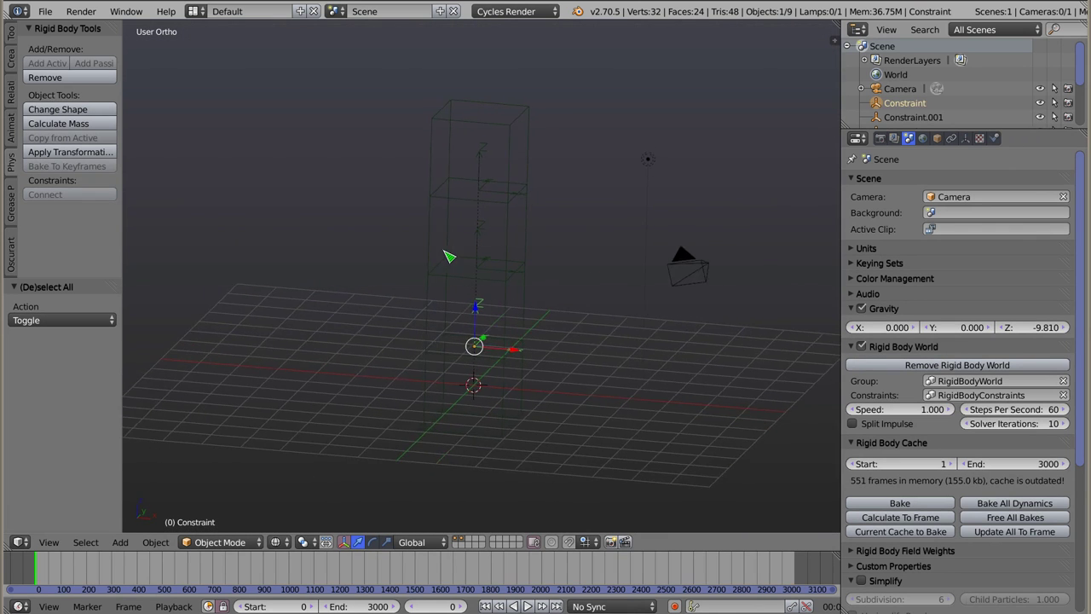
- Enable the X Axis limit, from -1 to 1, on the first Slider constraint
click(996, 138)
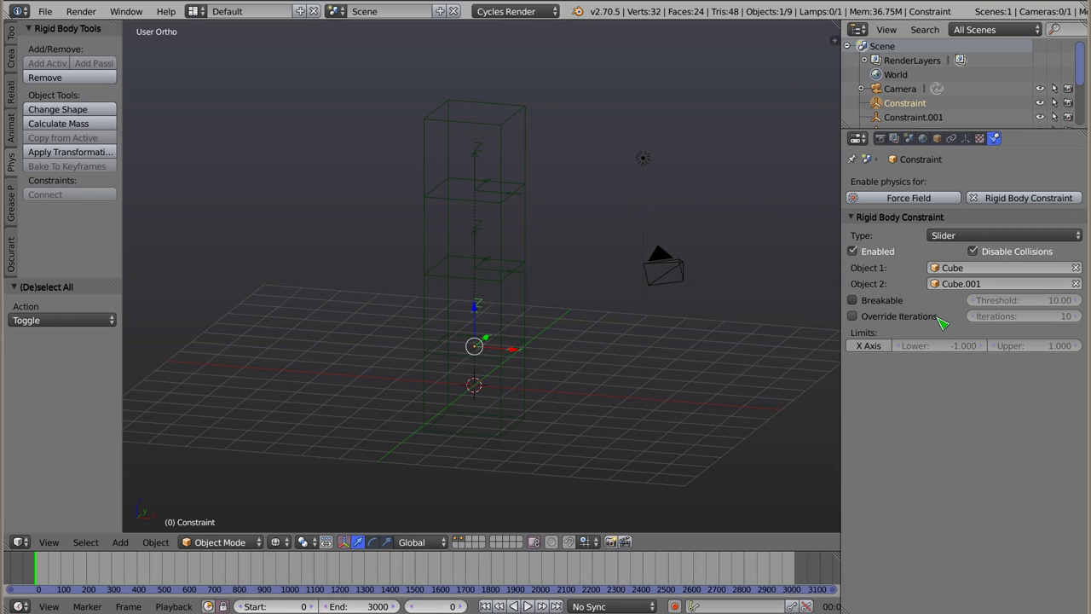
click(974, 236)
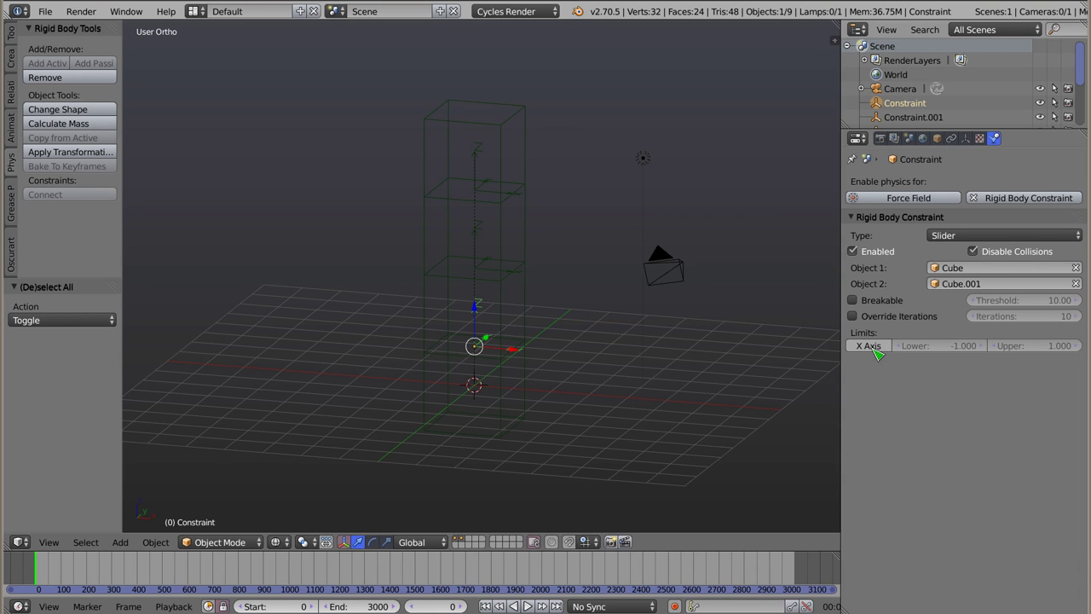
scroll(477, 356, up, 5)
scroll(494, 349, up, 3)
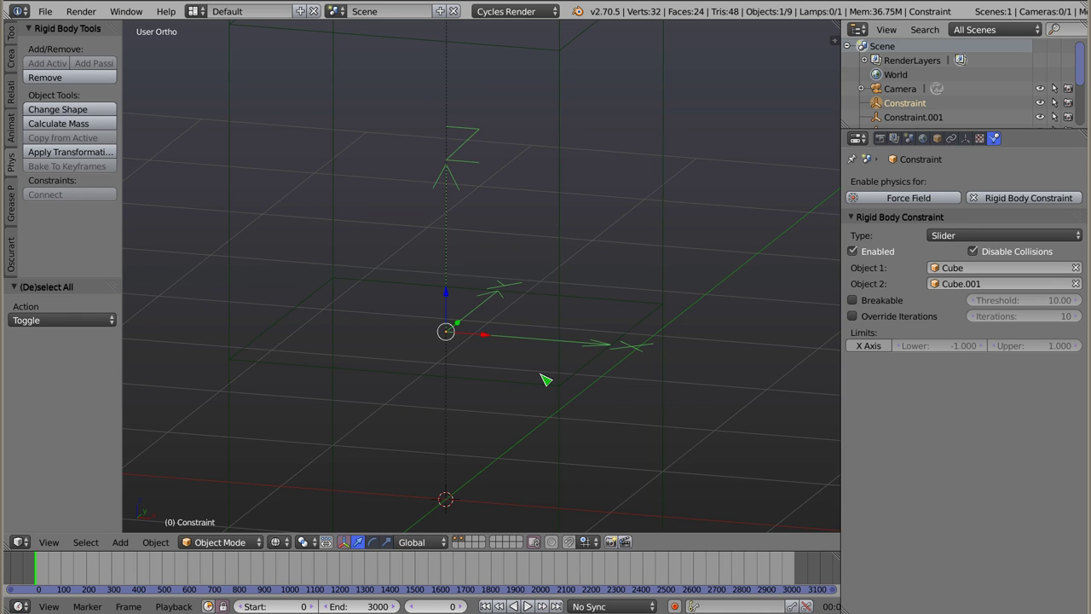
middle_drag(497, 342, 497, 307)
scroll(497, 307, down, 2)
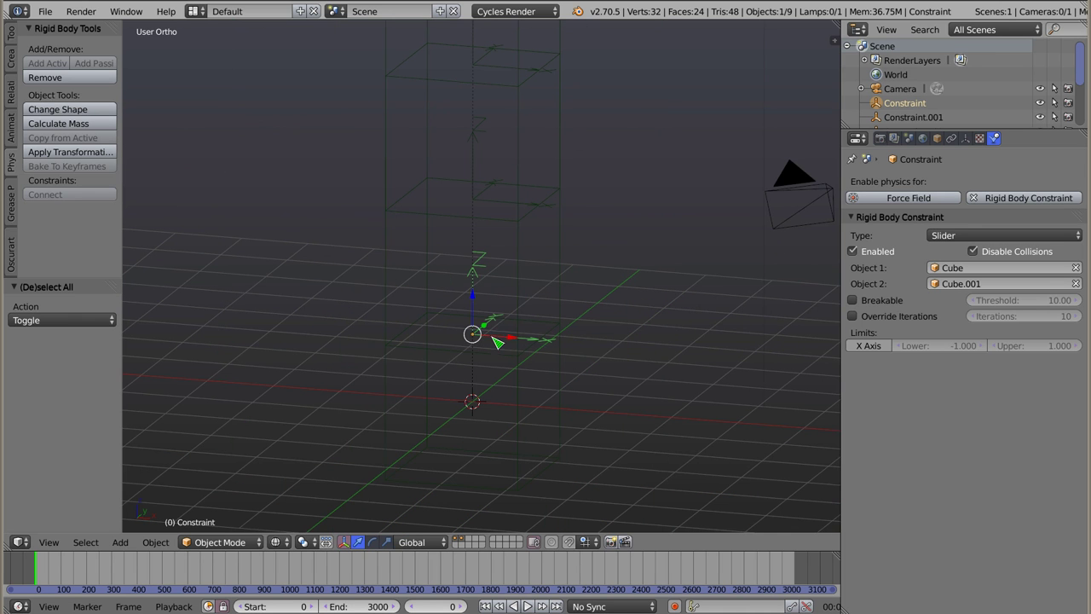
click(871, 349)
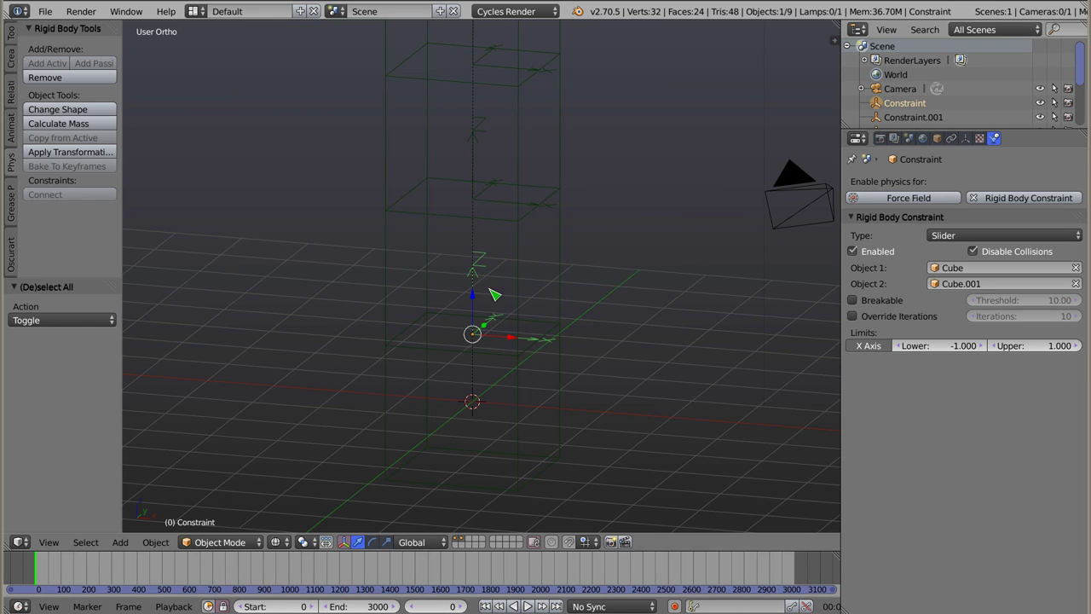
shift+scroll(493, 294, up, 2)
- Select the Constraint.001 and Constraint.002 empties so both limit X Axis to -1.000–1.000
right_click(488, 241)
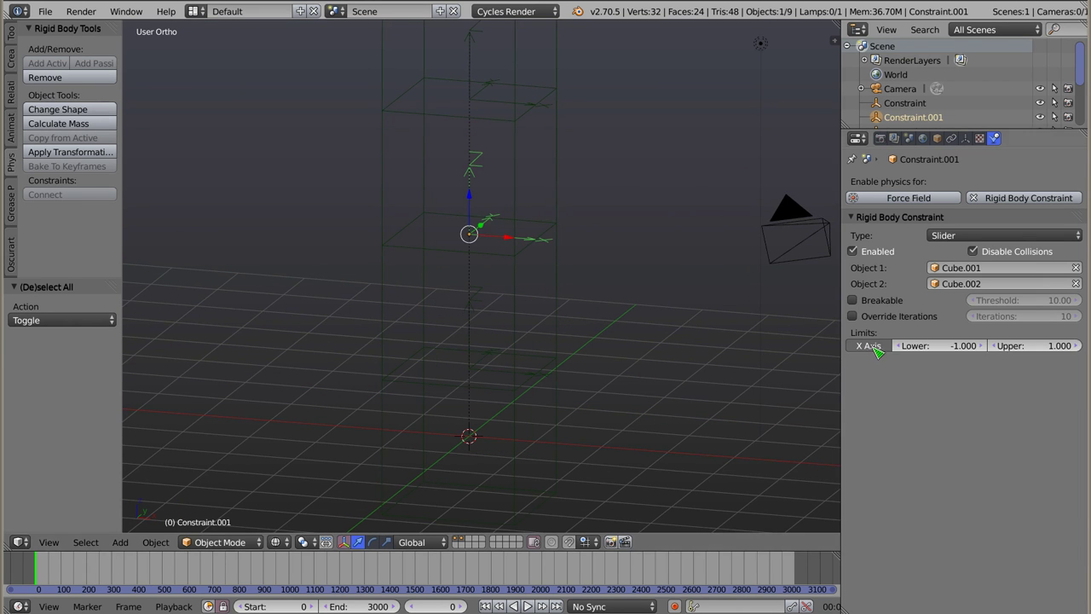
shift+scroll(451, 252, up, 7)
right_click(483, 235)
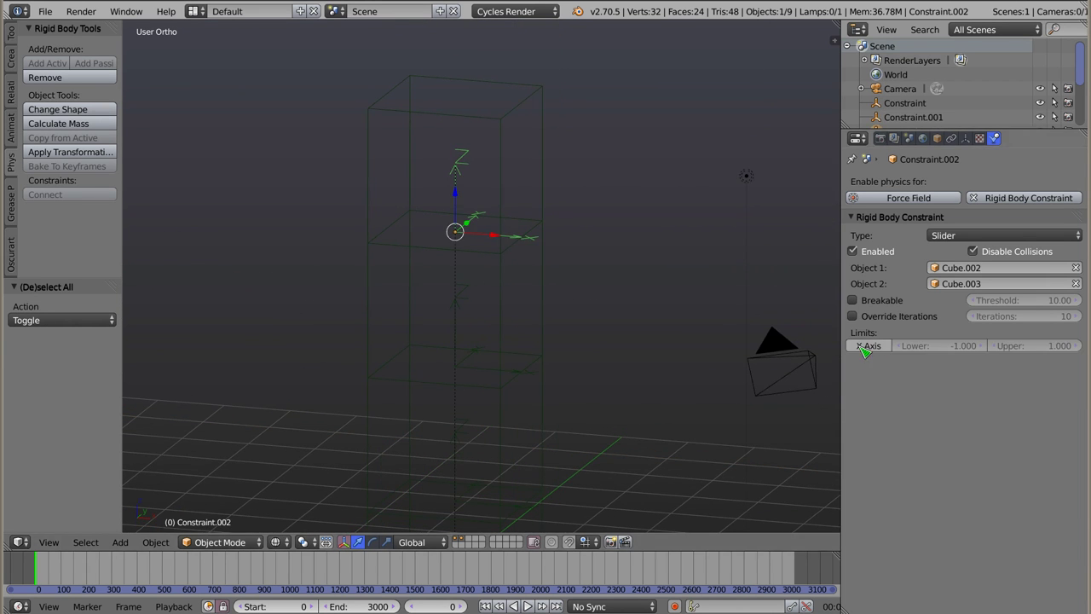
- Switch the stack to solid shading and select the bottom Cube to show its rigid-body settings
key(z)
shift+scroll(562, 216, down, 2)
shift+scroll(546, 256, down, 8)
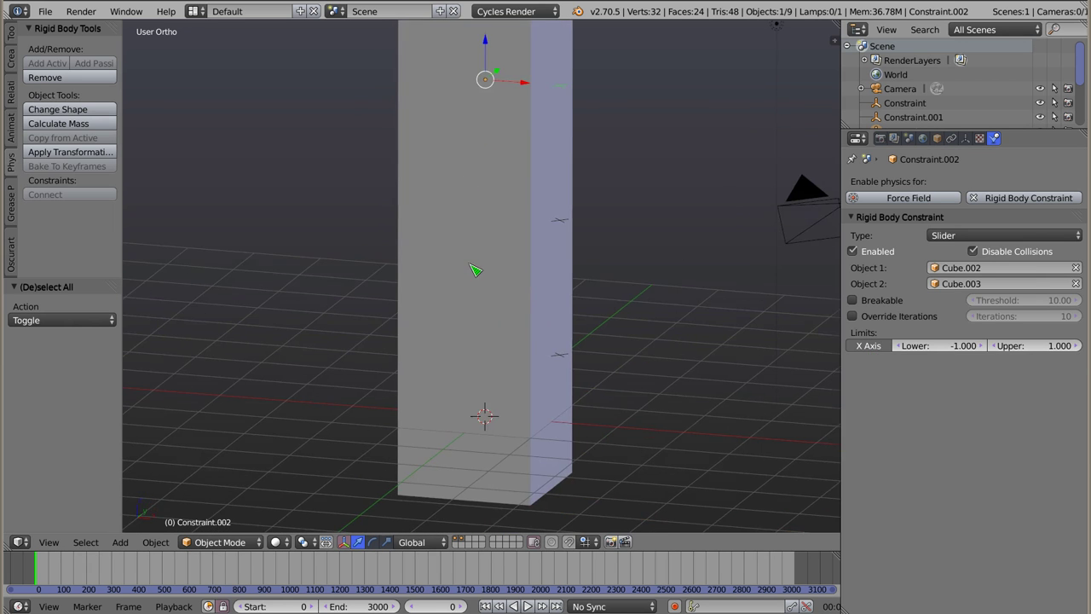
scroll(511, 324, down, 6)
right_click(495, 328)
mouse_move(500, 245)
middle_down()
mouse_move(524, 207)
mouse_move(499, 246)
middle_up()
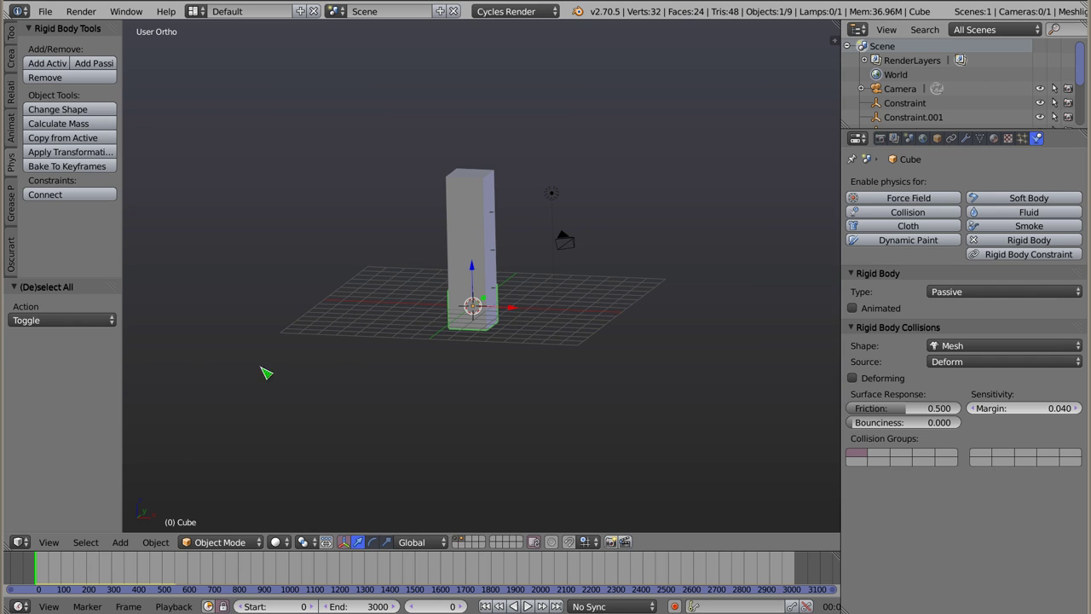
- Play the simulation with Alt+A while trying a trackball rotation of the bottom cube, then cancel
key(alt+a)
key(r)
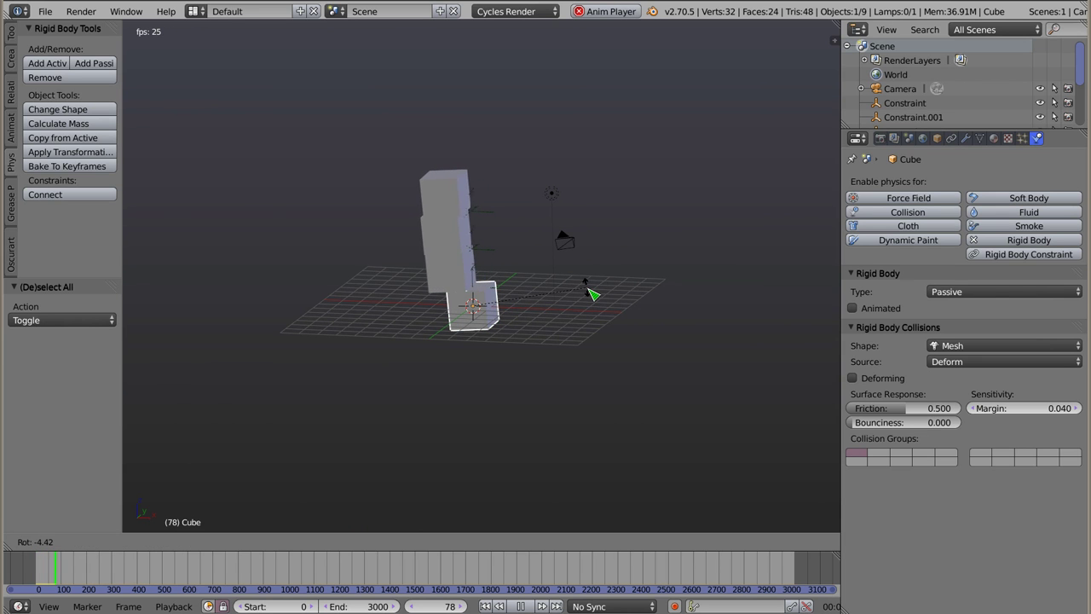
key(r)
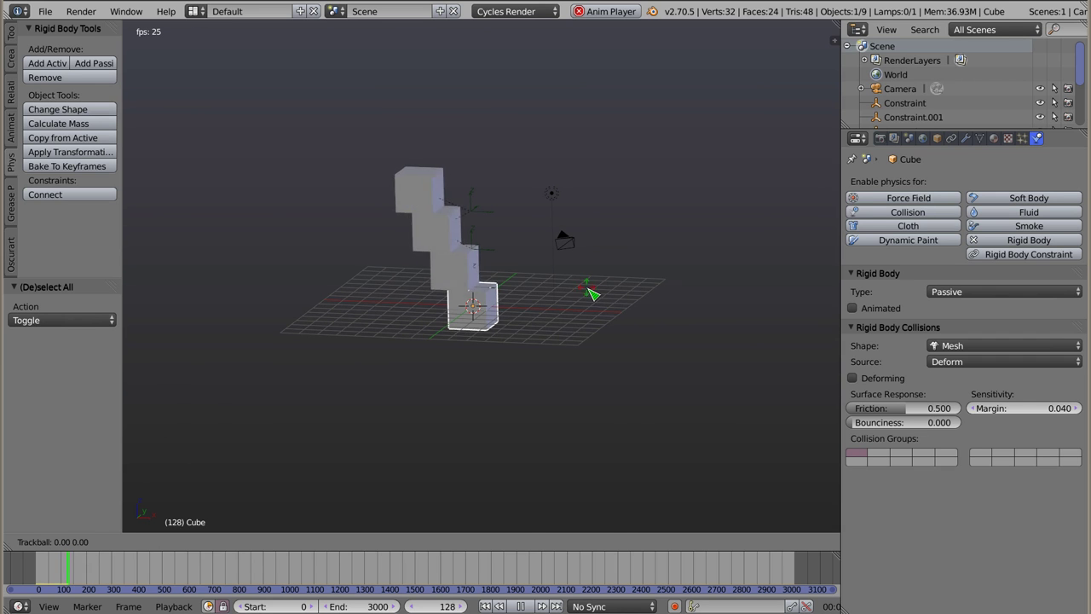
key(Escape)
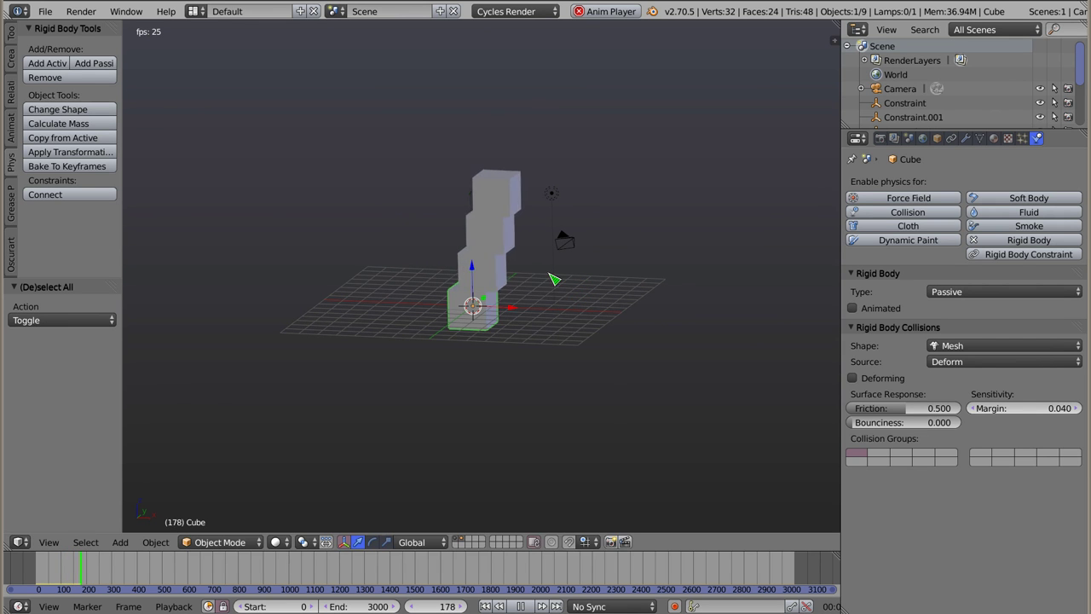
- Retry and cancel the bottom cube's rotation, leaving it upright, then zoom in on the sliding cubes
key(r)
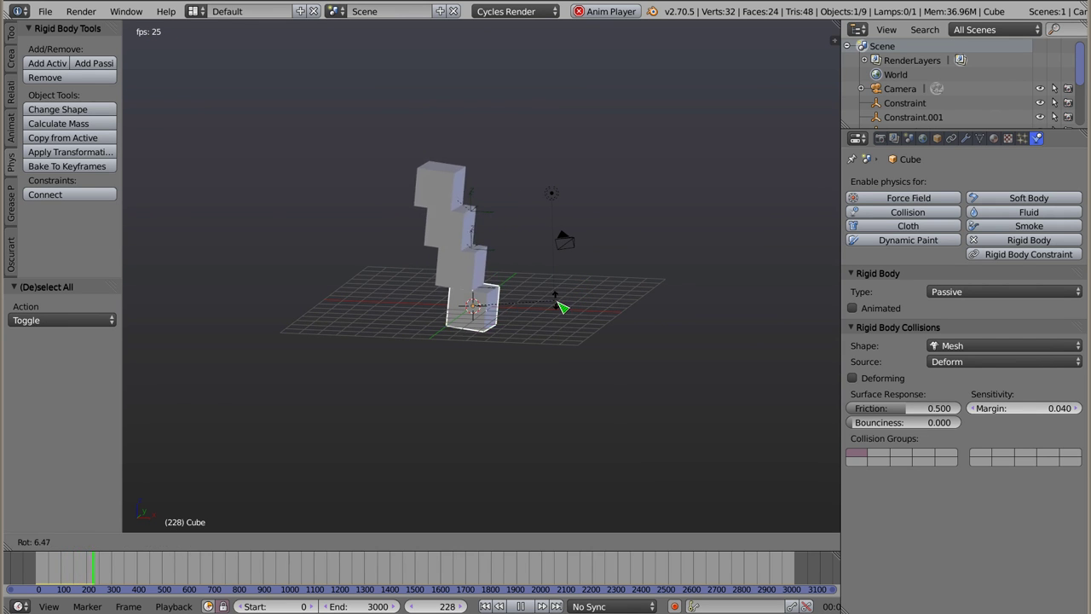
key(r)
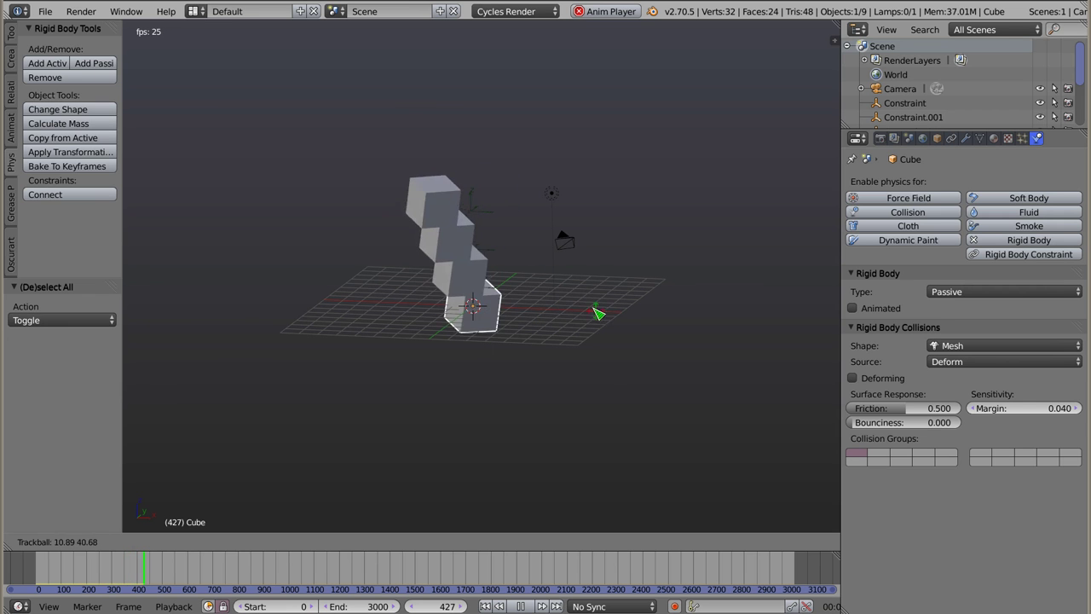
key(r)
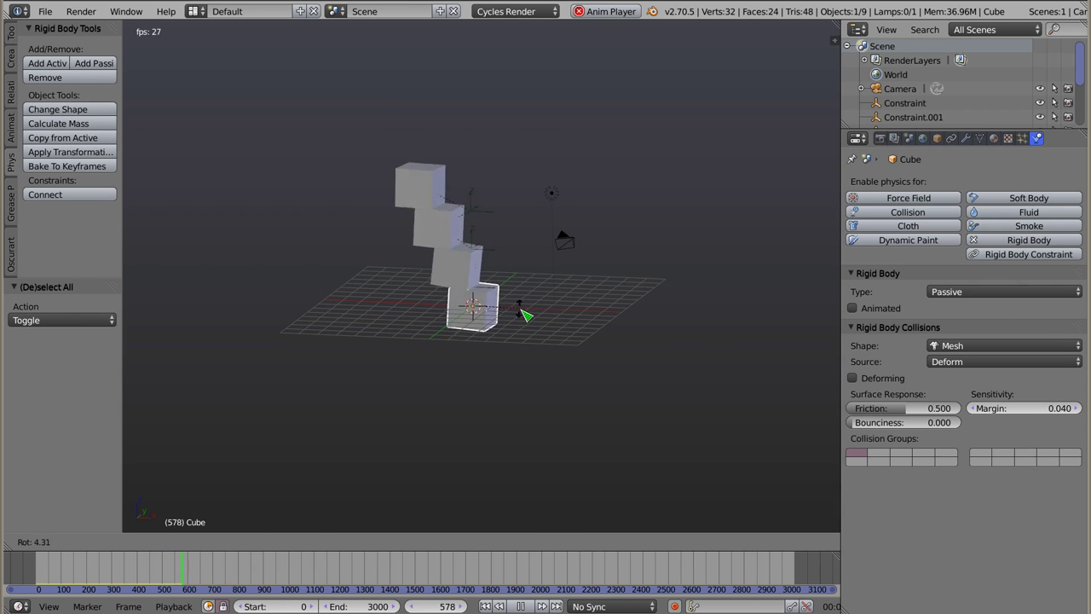
key(Escape)
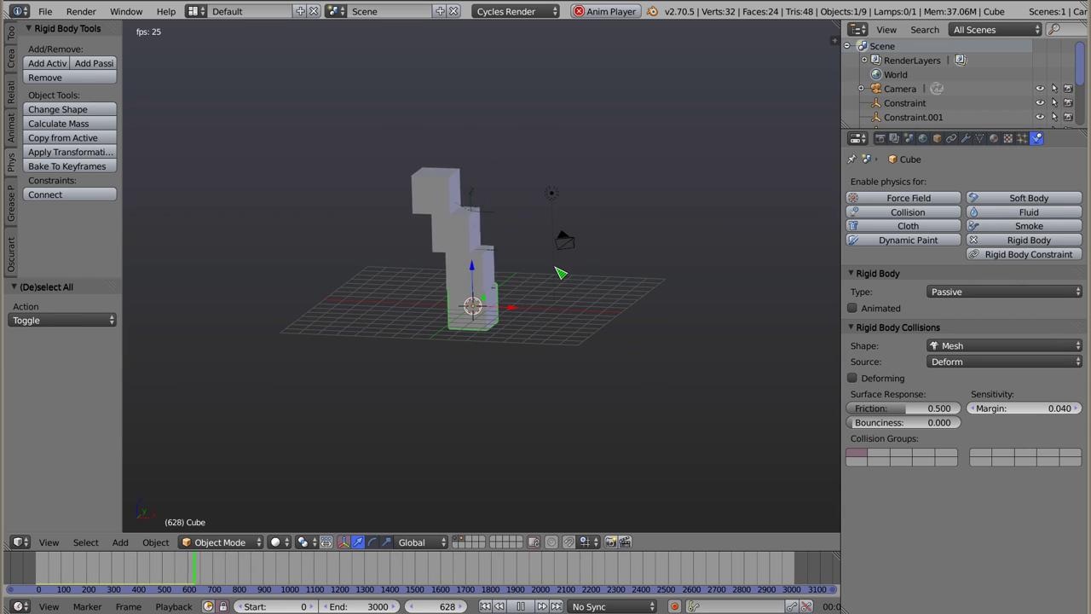
scroll(452, 224, up, 2)
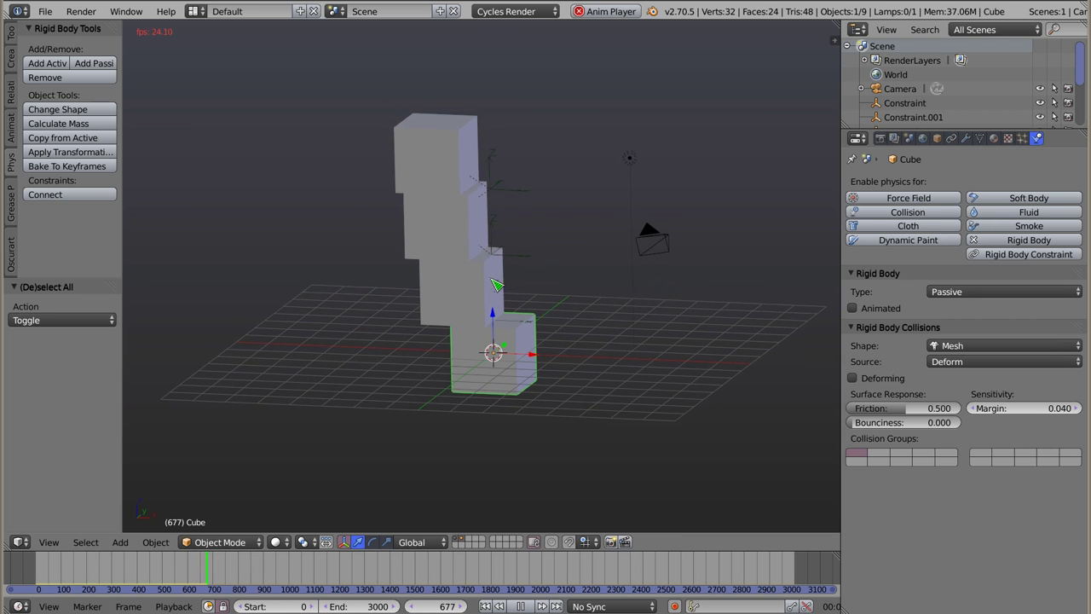
scroll(477, 204, up, 1)
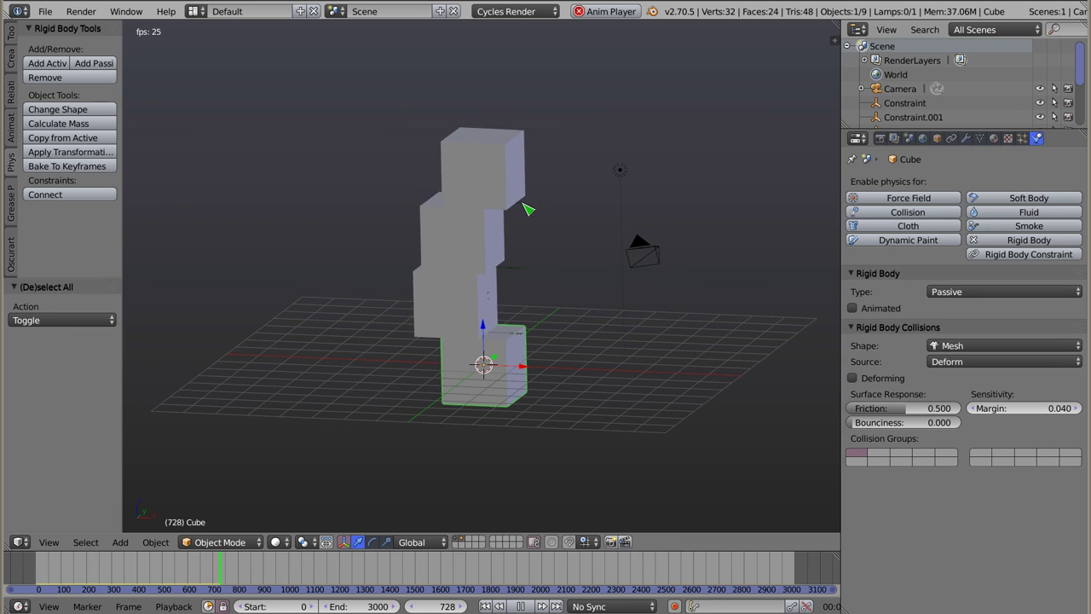
scroll(504, 278, up, 1)
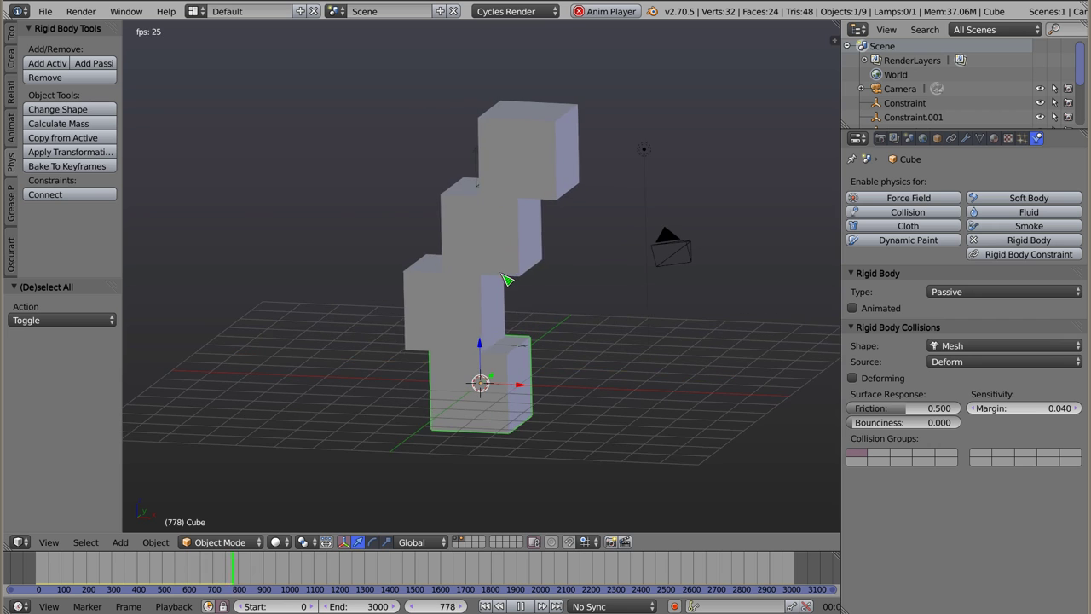
scroll(505, 279, up, 1)
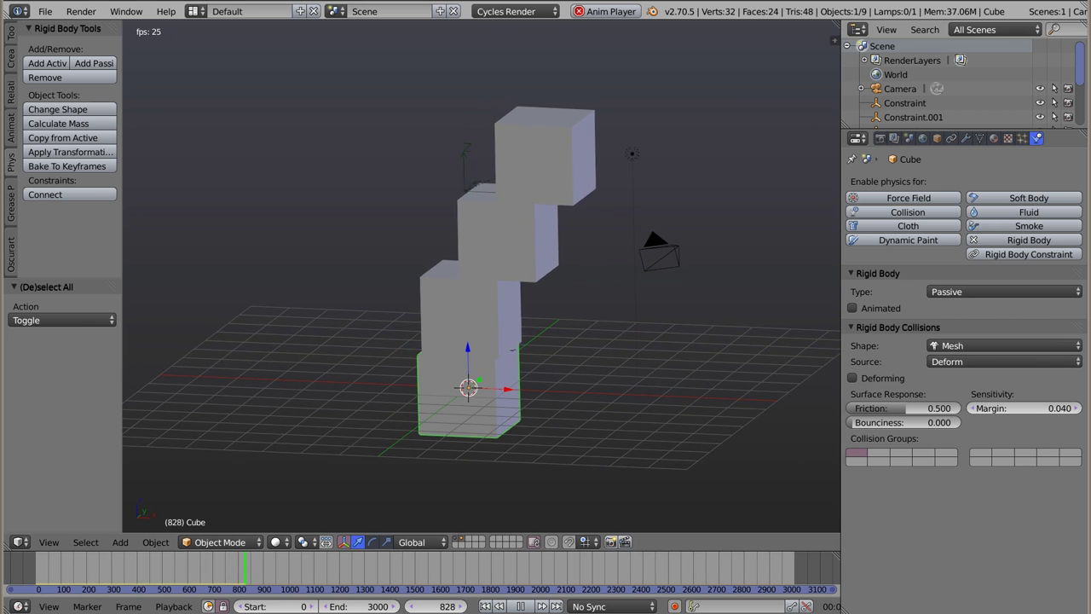